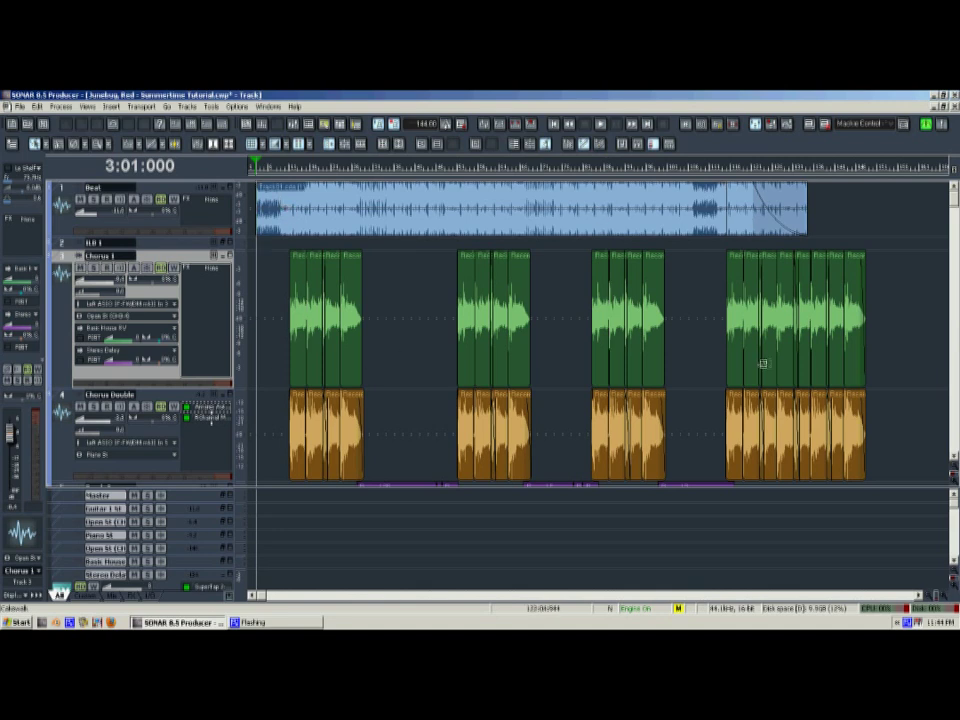
Undo the deletion of the Auto-Tune and RChannel plug-ins on the Chorus 1 track.
scroll(763, 364, "down", 4)
scroll(386, 413, "down", 1)
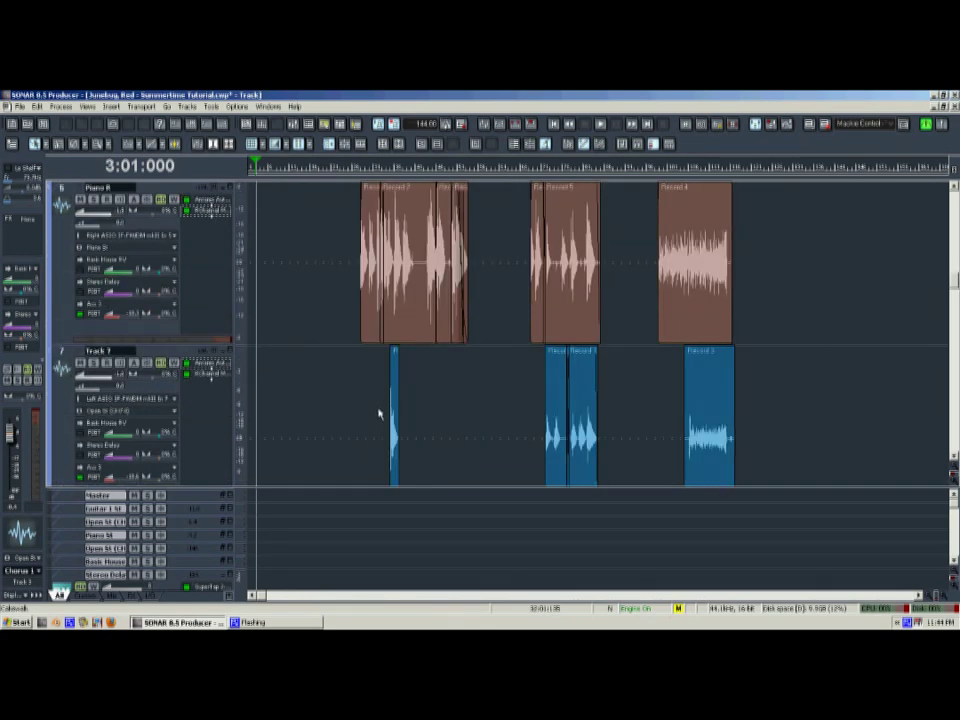
scroll(222, 240, "up", 4)
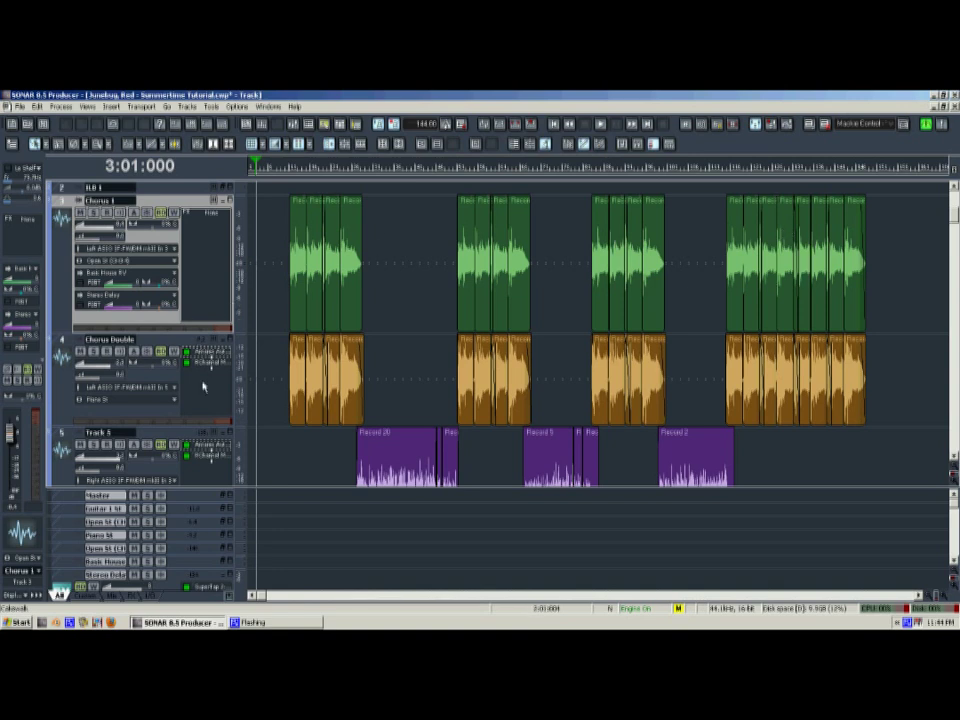
scroll(203, 386, "up", 1)
scroll(181, 232, "down", 1)
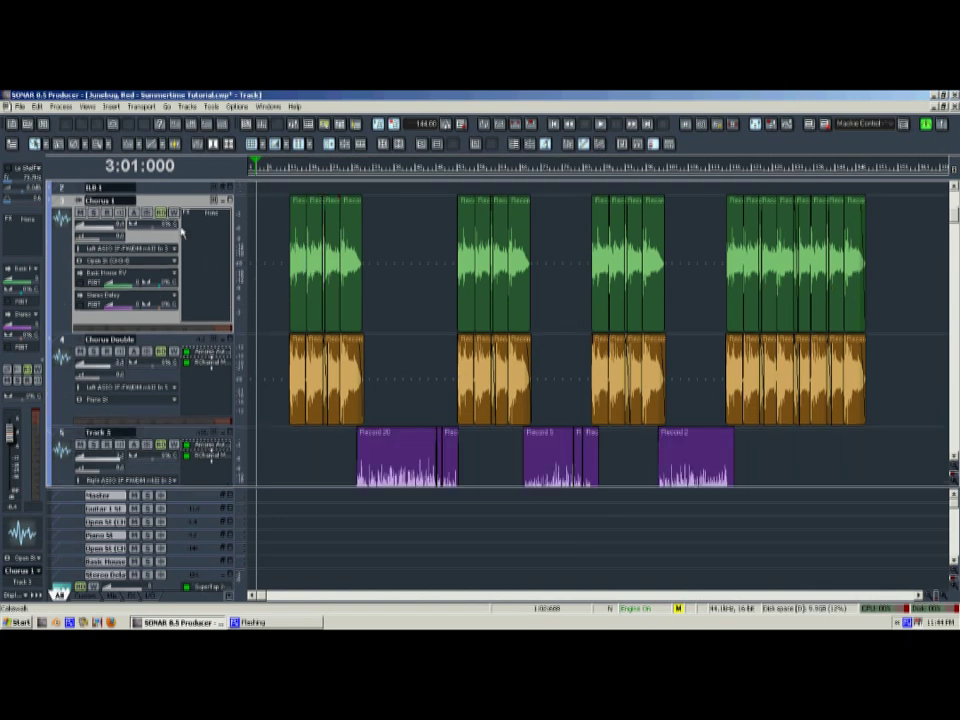
left_click(37, 106)
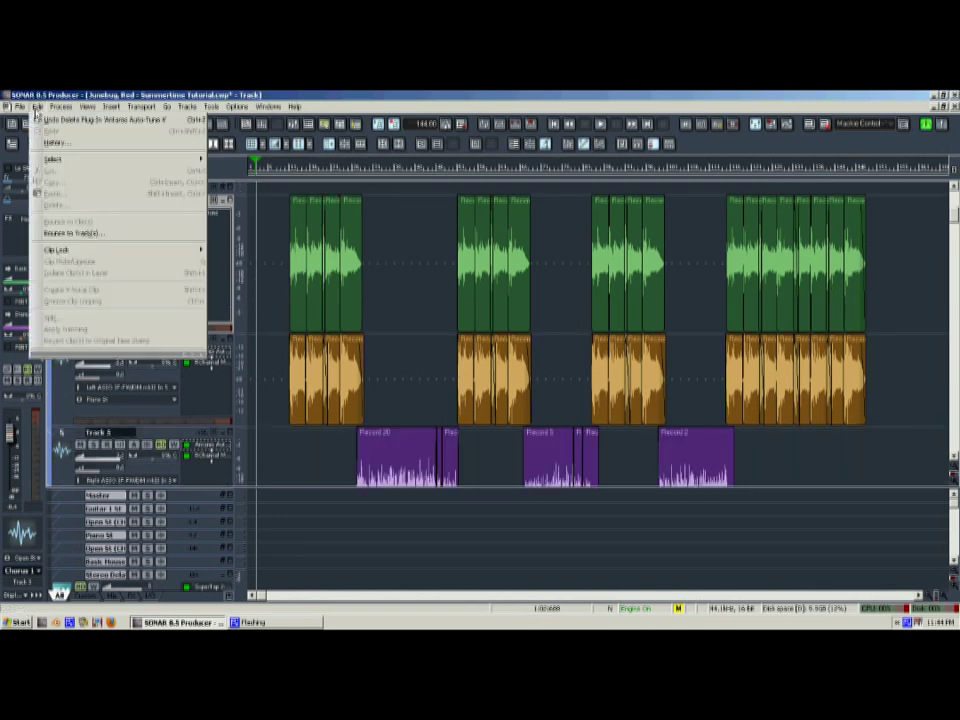
left_click(331, 237)
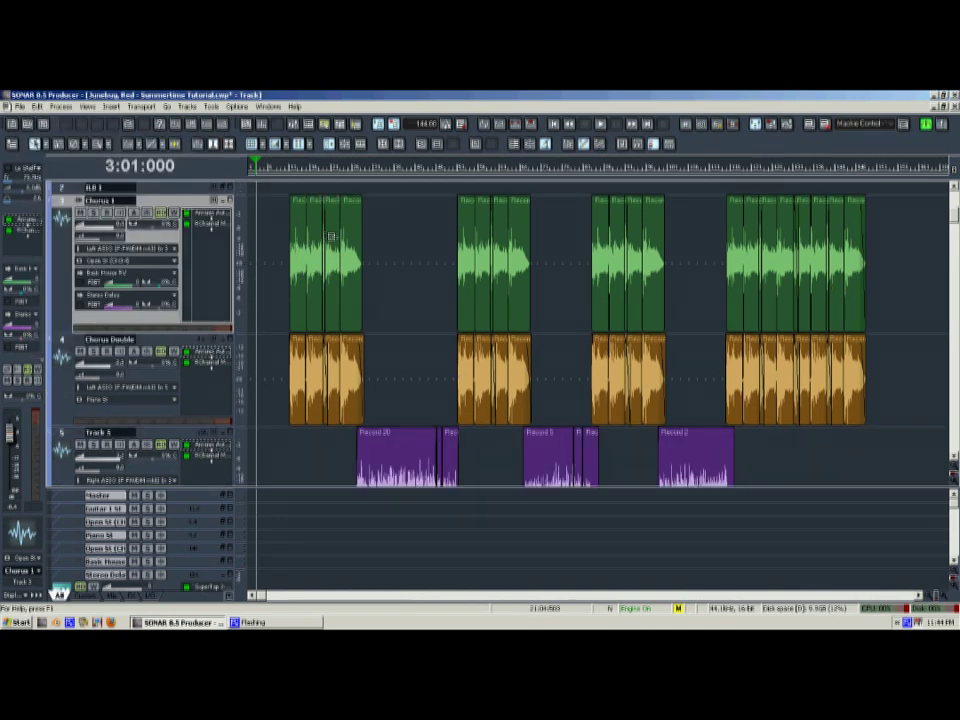
Play the song from measure 8 to hear the processed chorus vocals, and return the playhead to measure 8.
scroll(379, 321, "up", 1)
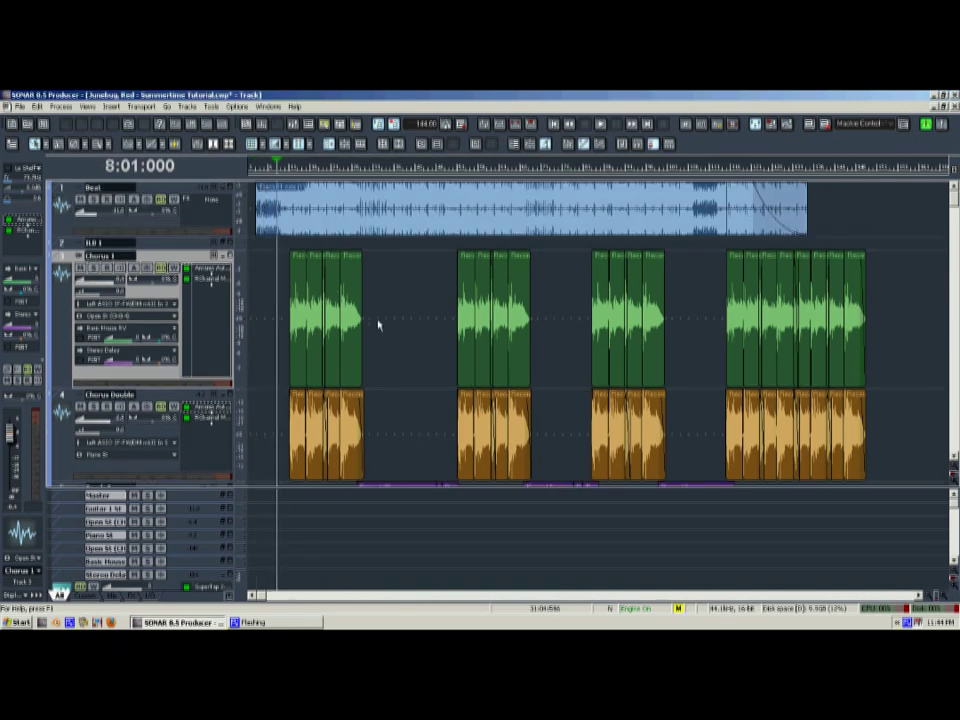
key("space")
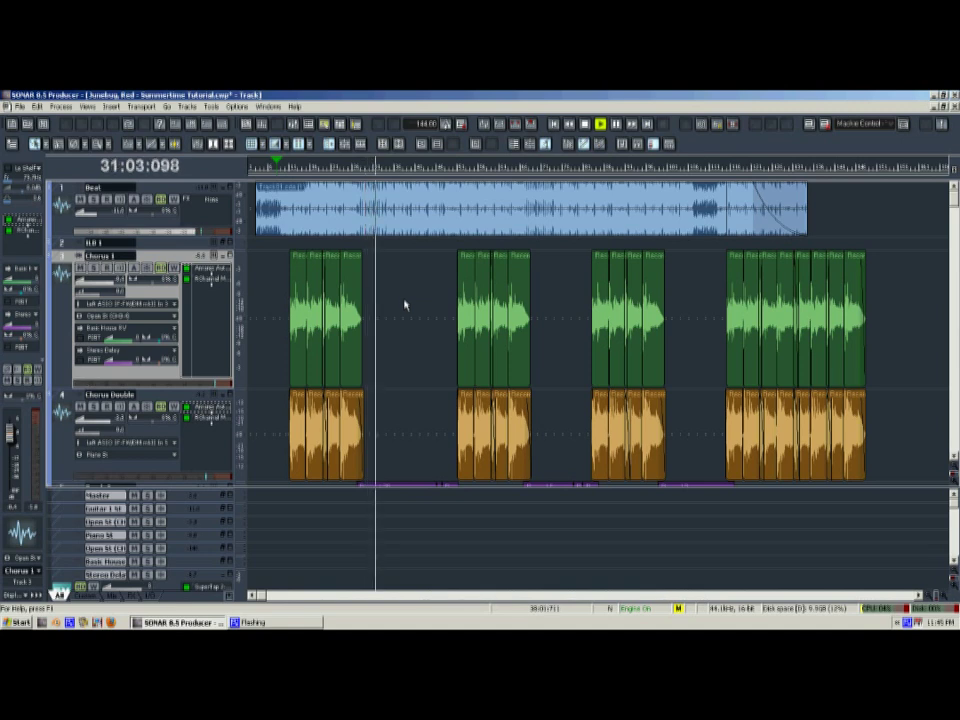
key("space")
key("F7")
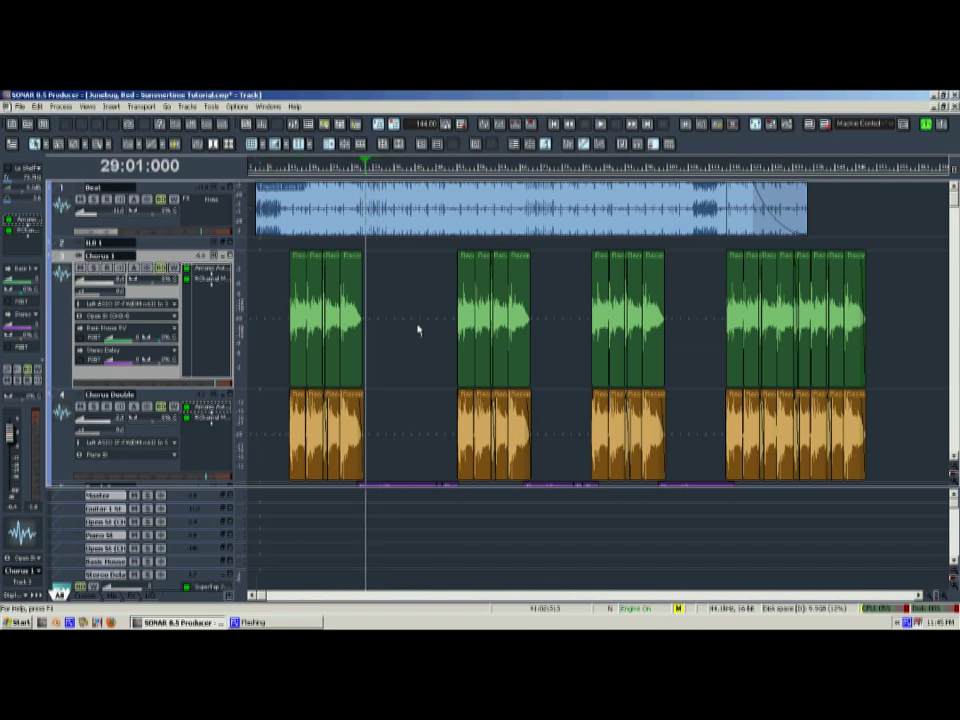
key("ctrl+Home")
key("ctrl+Page_Down")
key("ctrl+Page_Down")
key("ctrl+Page_Down")
key("ctrl+Page_Down")
Delete the Auto-Tune and RChannel plug-ins from the Chorus 1 effects bin.
left_click(210, 270)
key("Delete")
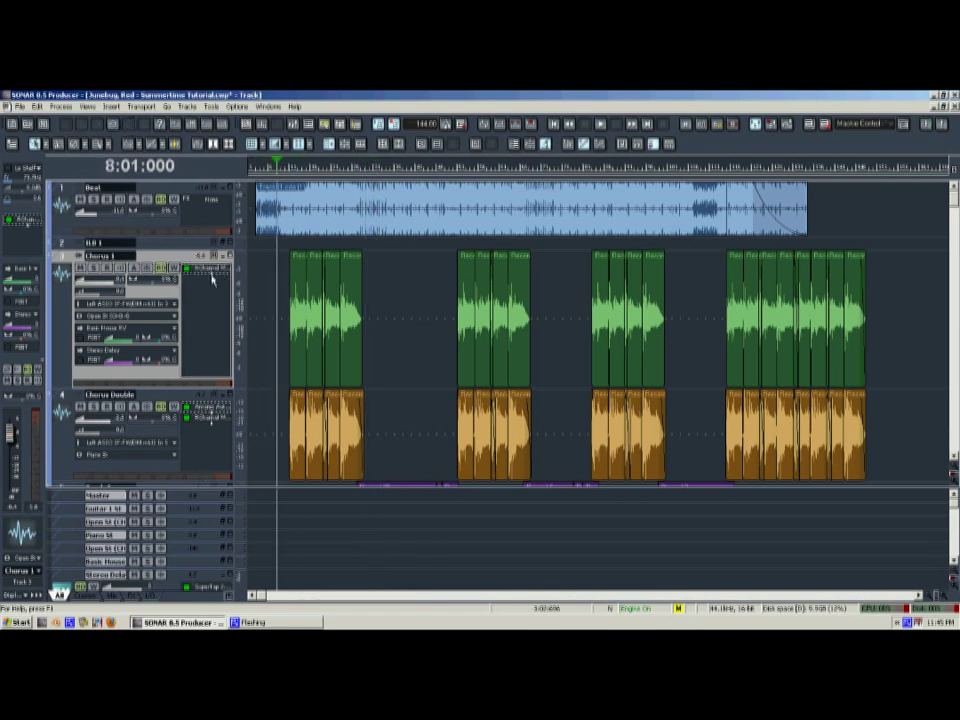
key("Delete")
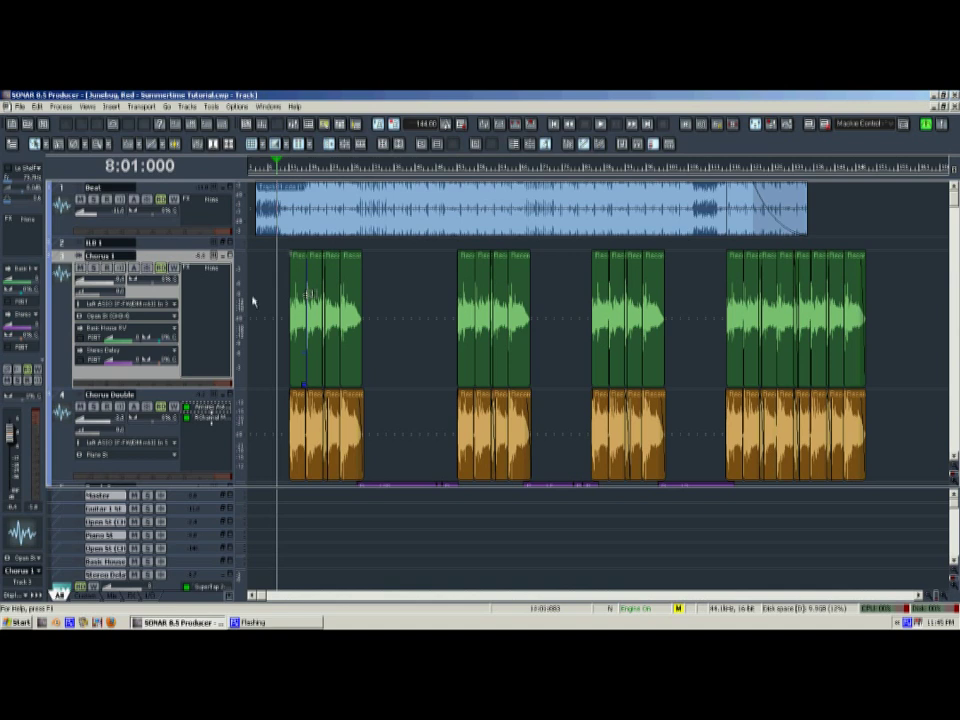
Insert the Waves RChannel Mono plug-in into the Chorus 1 effects bin and reposition its window.
right_click(222, 290)
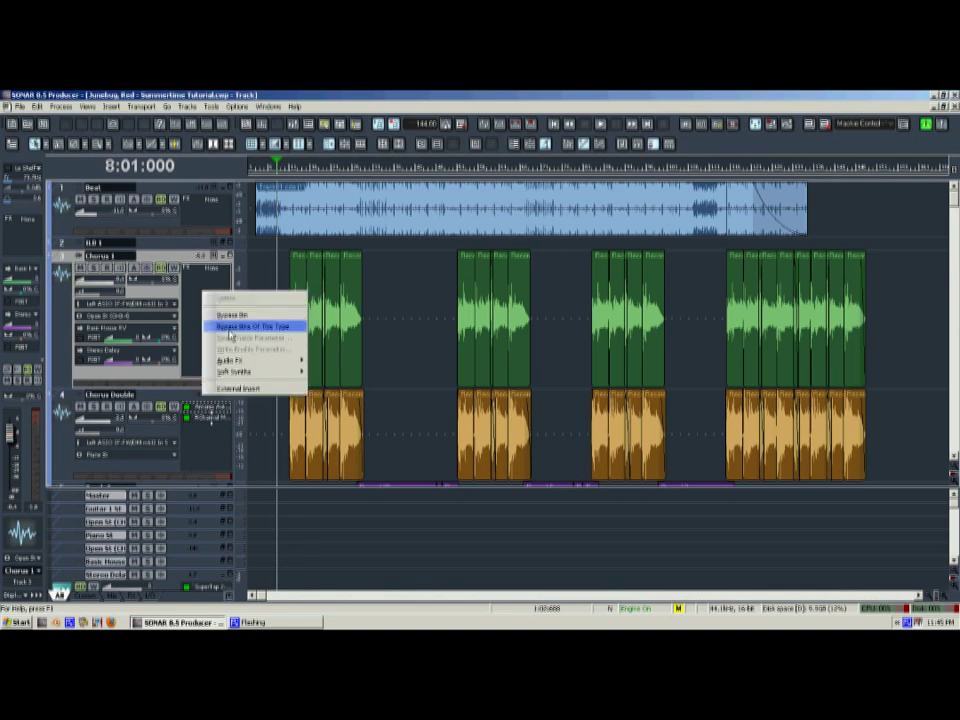
mouse_move(232, 360)
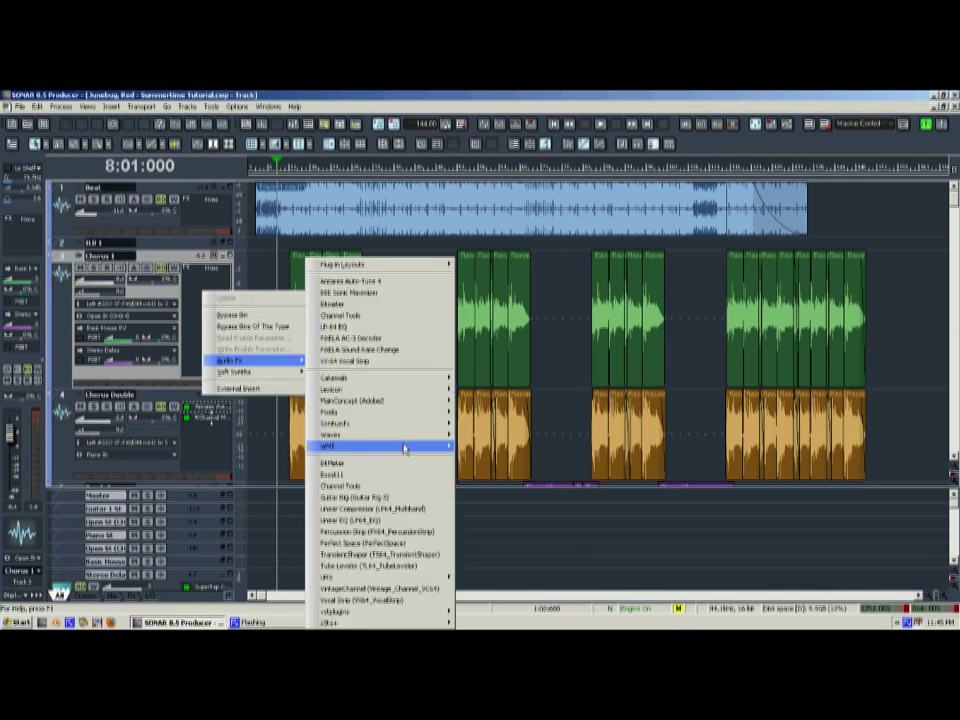
mouse_move(405, 437)
mouse_move(468, 622)
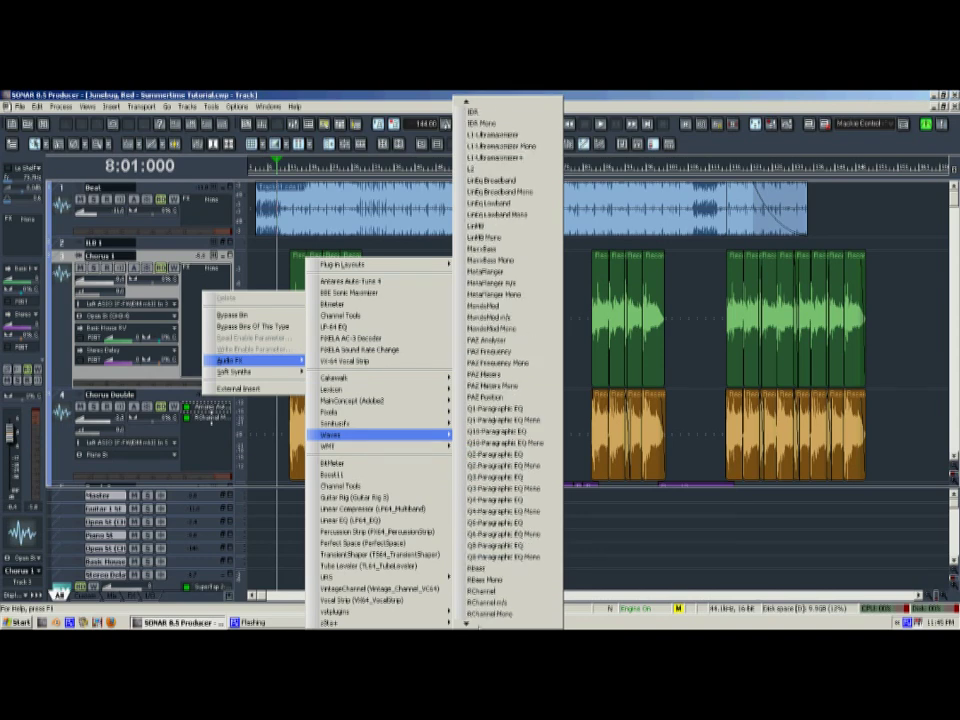
left_click(508, 602)
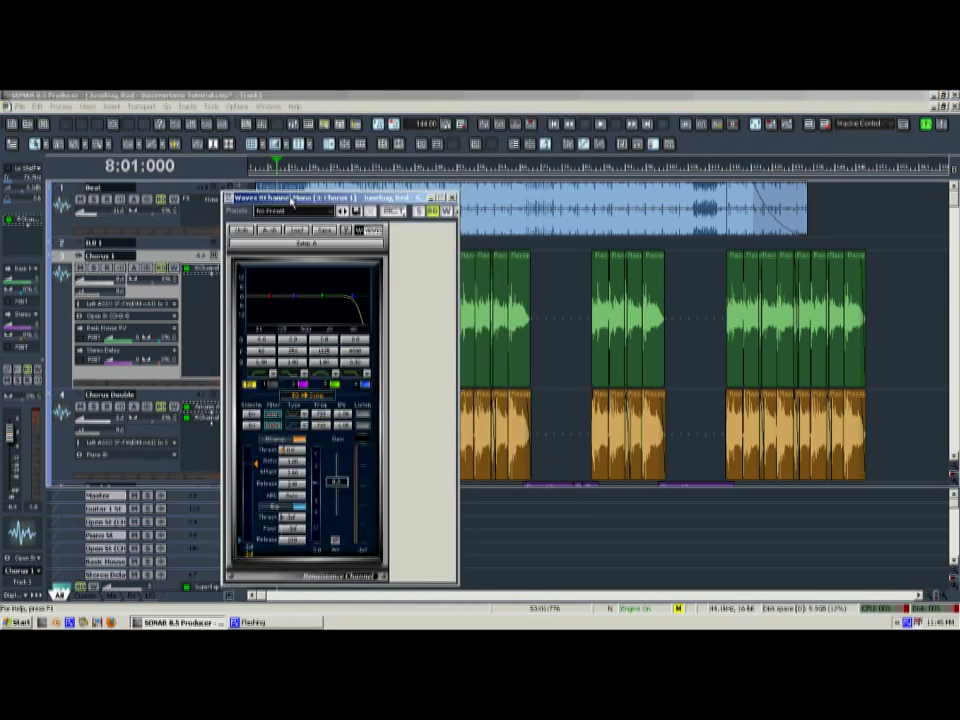
left_click_drag(292, 202, 307, 165)
Raise RChannel's fourth EQ band frequency until the high roll-off is gone, and cut the lows with the first band at about 140 Hz.
left_click(364, 315)
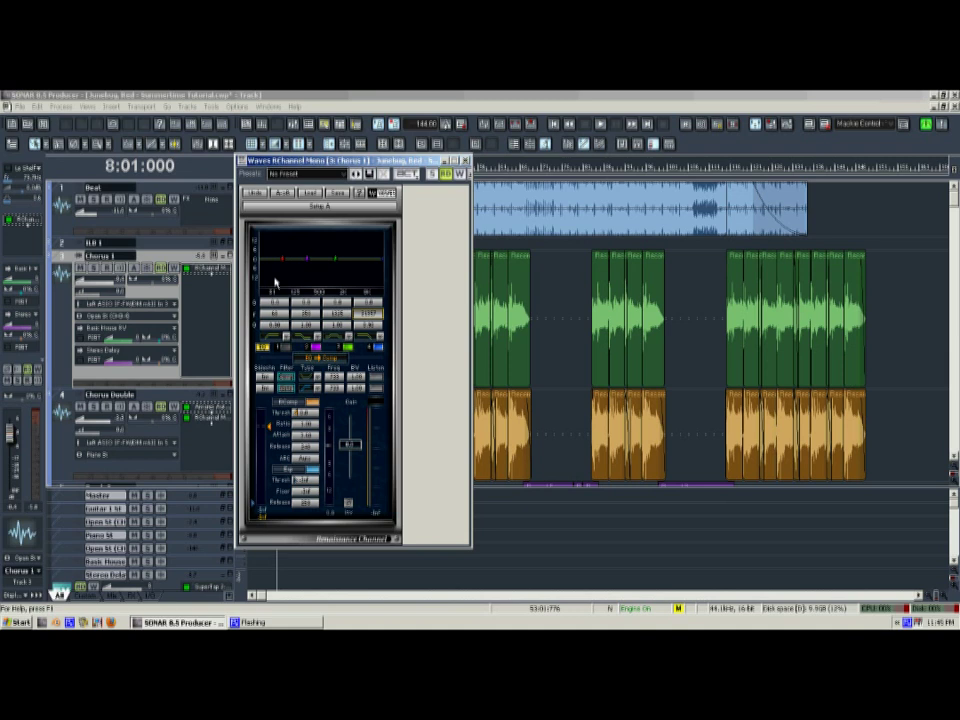
left_click(275, 330)
left_click_drag(278, 328, 326, 317)
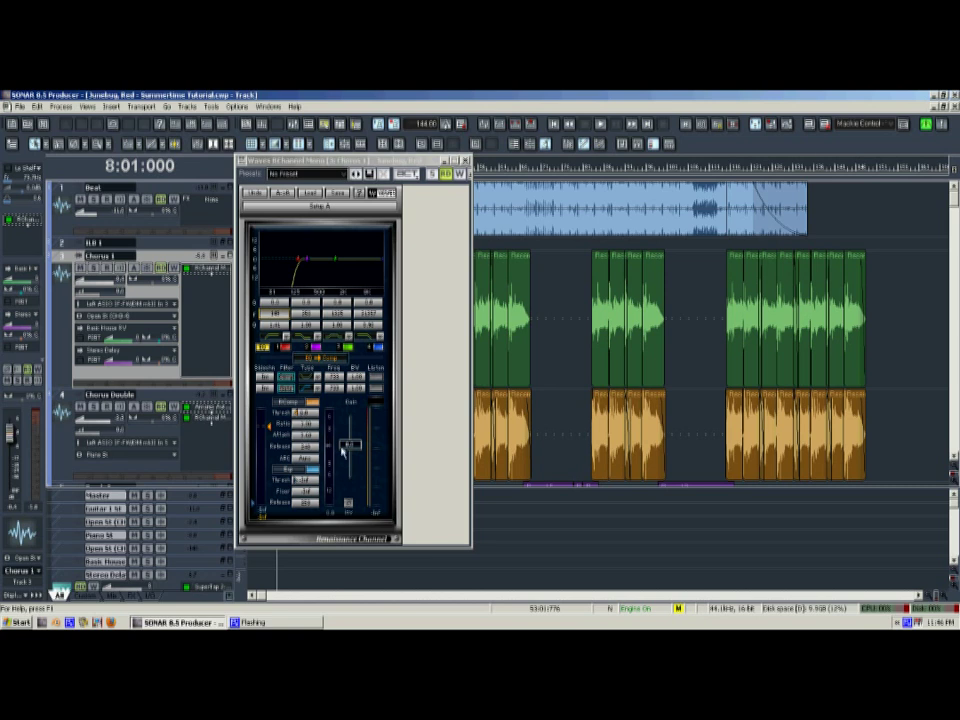
Play the chorus while lowering RChannel's compressor threshold and raising its ratio, with the plug-in window moved off the first chorus clips.
key("space")
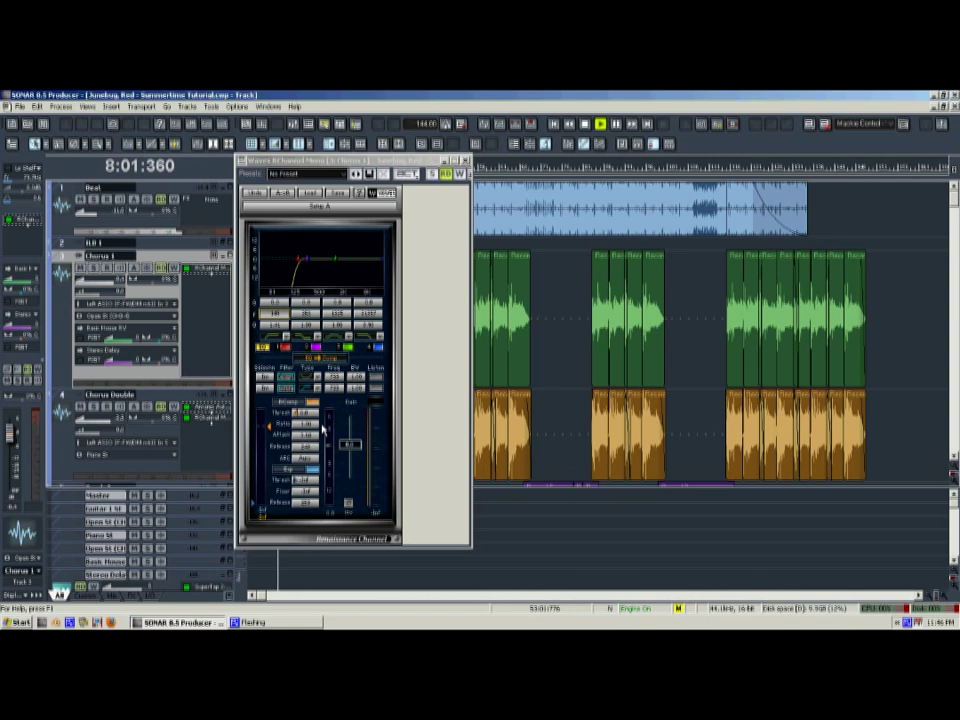
left_click(313, 413)
left_click_drag(326, 161, 503, 163)
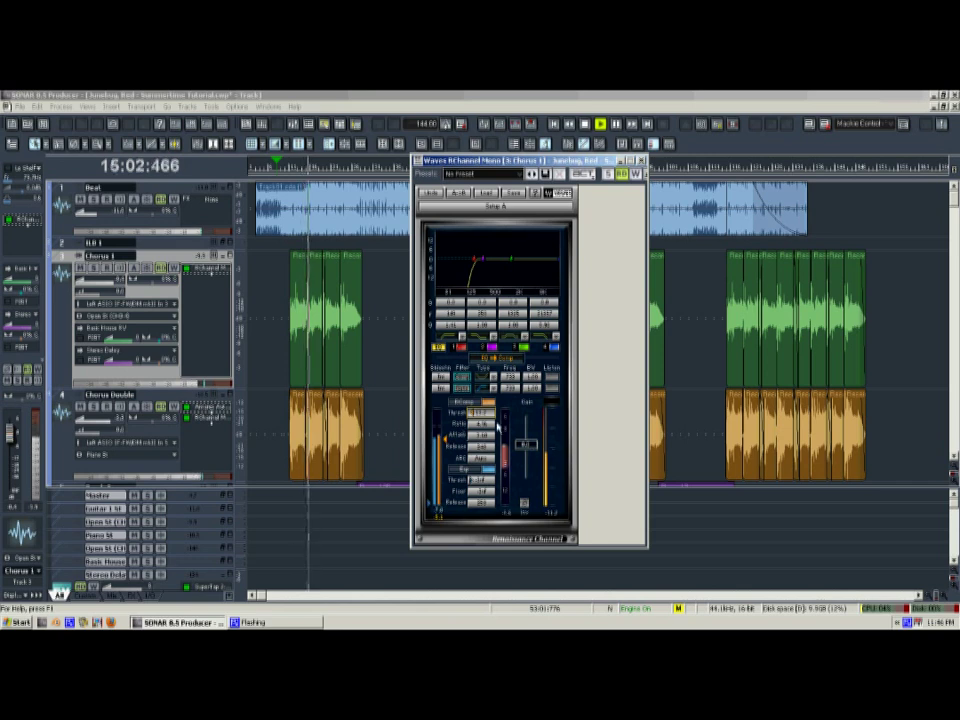
key("space")
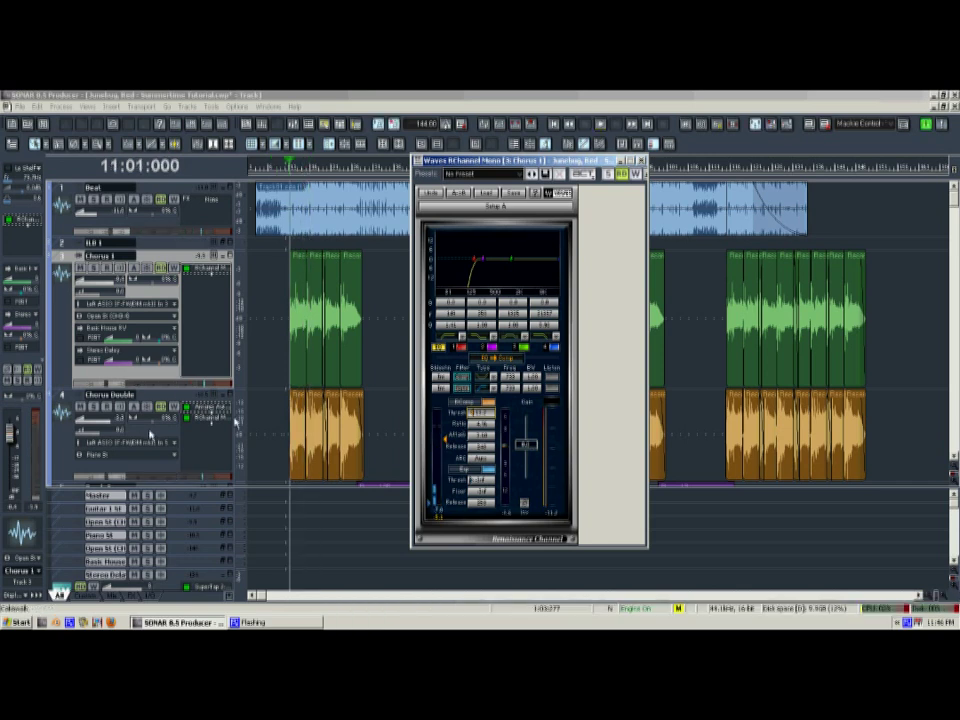
Move the playhead to measure 10 and mute the Chorus Double, Track 5 and Piano R tracks.
key("ctrl+Page_Up")
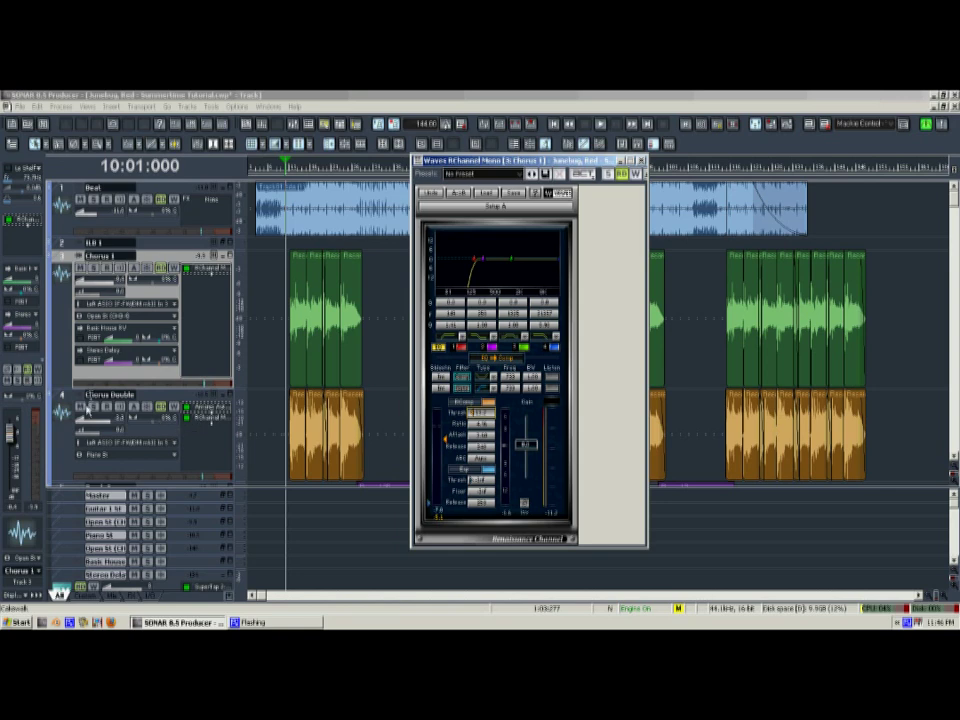
scroll(113, 400, "down", 1)
scroll(113, 400, "down", 1)
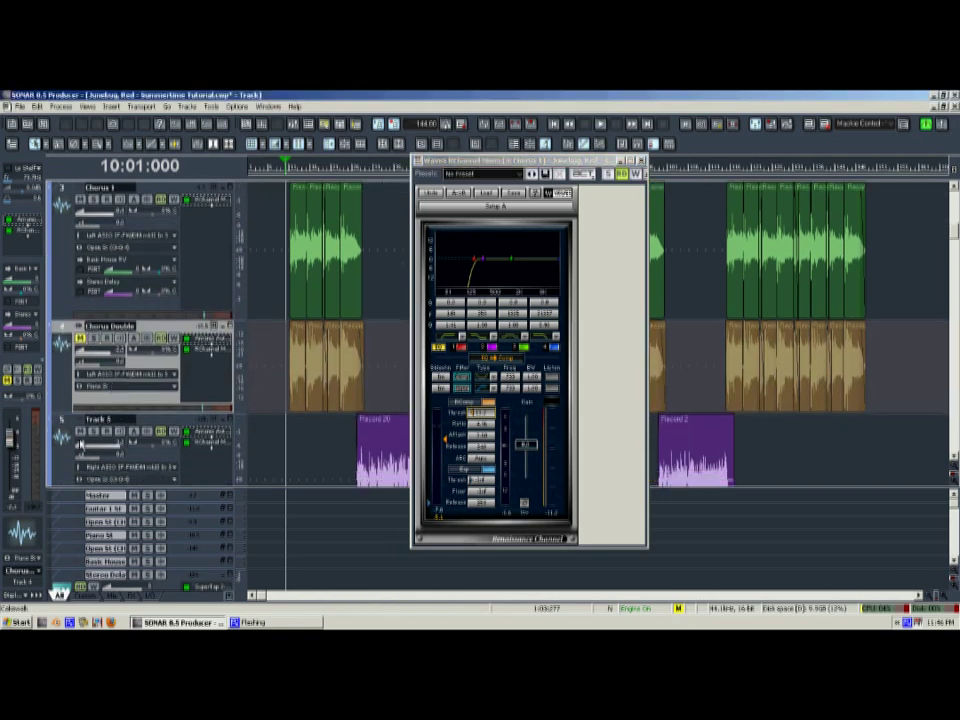
scroll(88, 440, "down", 1)
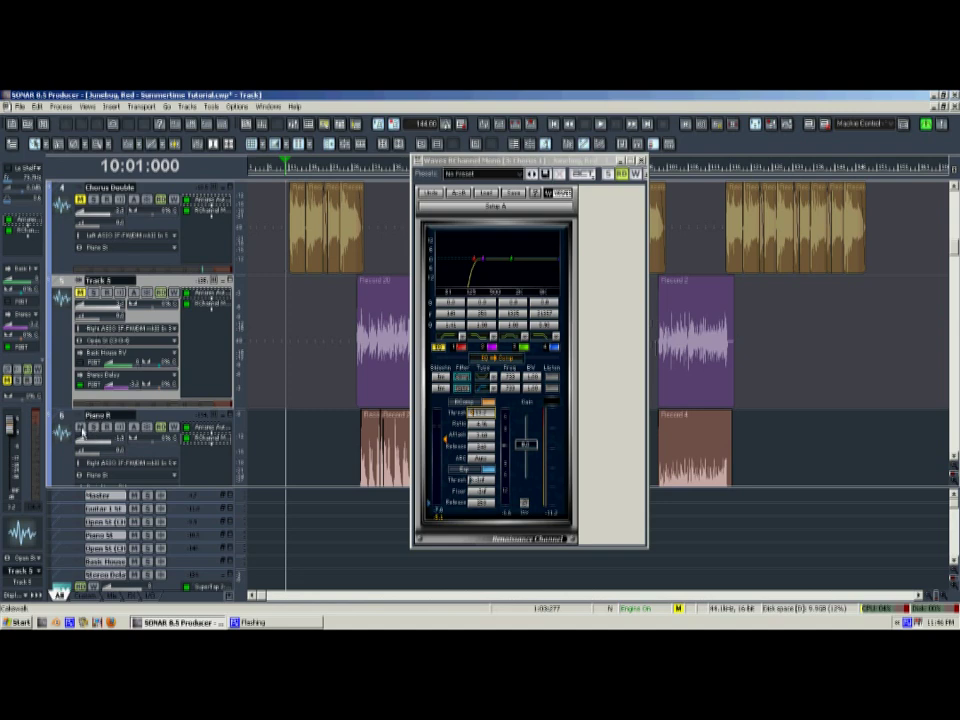
scroll(82, 431, "down", 1)
scroll(150, 410, "up", 2)
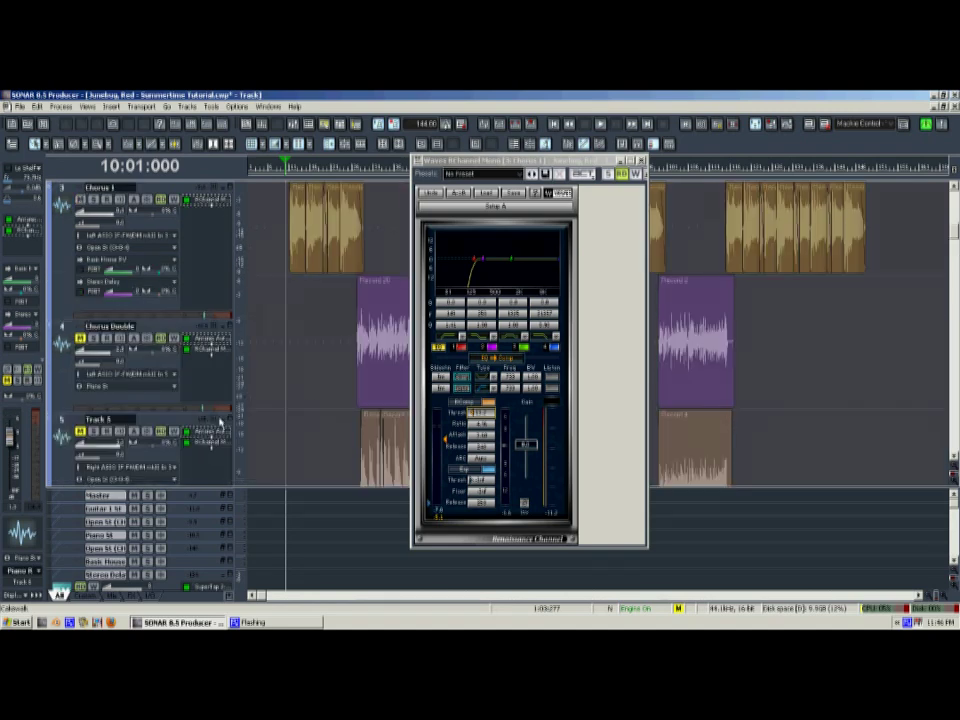
scroll(220, 425, "up", 1)
Play Chorus 1 without the doubles, raise RChannel's output gain slightly and save the project.
left_click(288, 348)
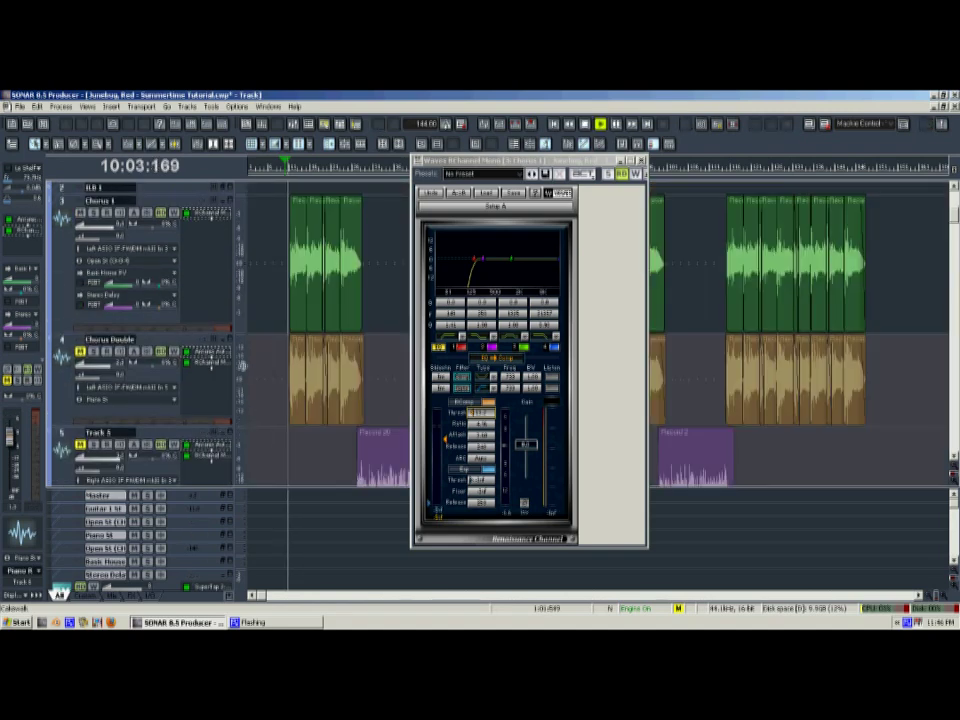
key("space")
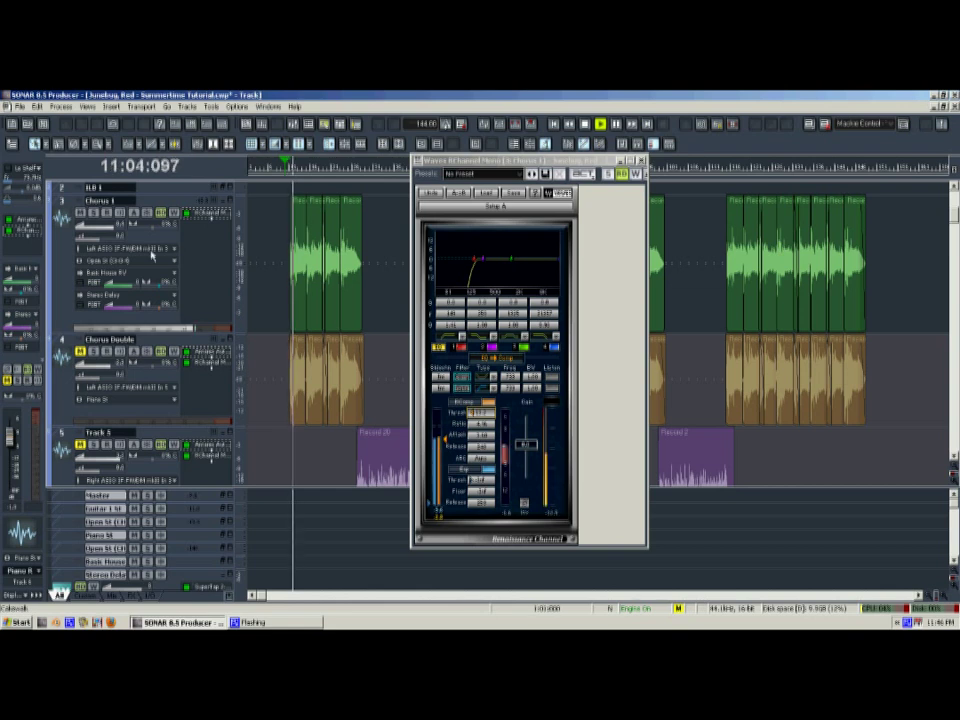
left_click_drag(527, 445, 527, 439)
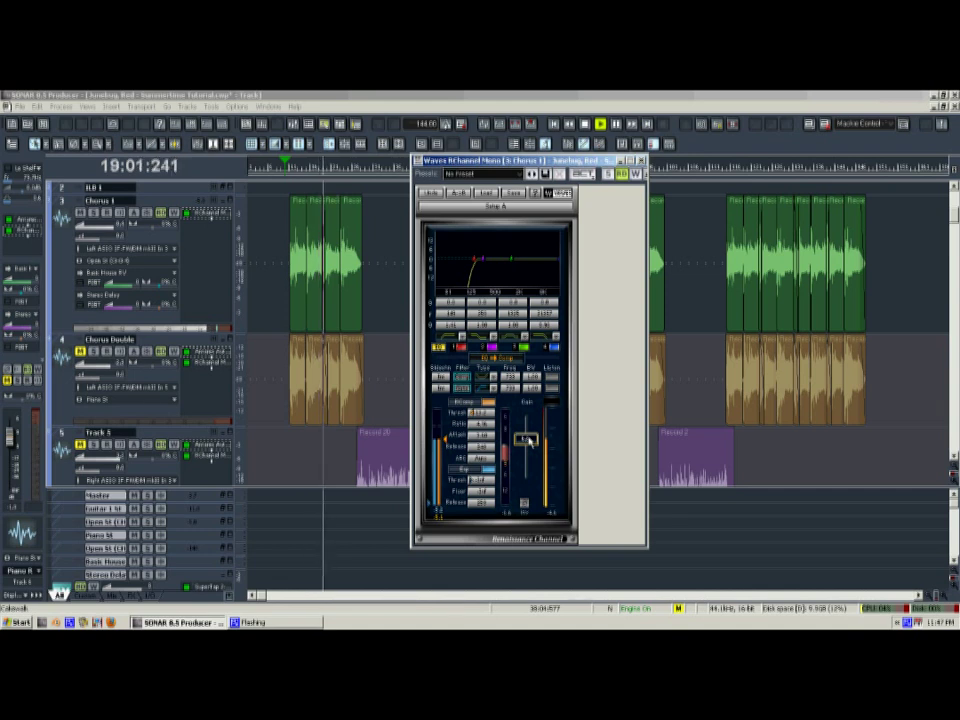
key("ctrl+s")
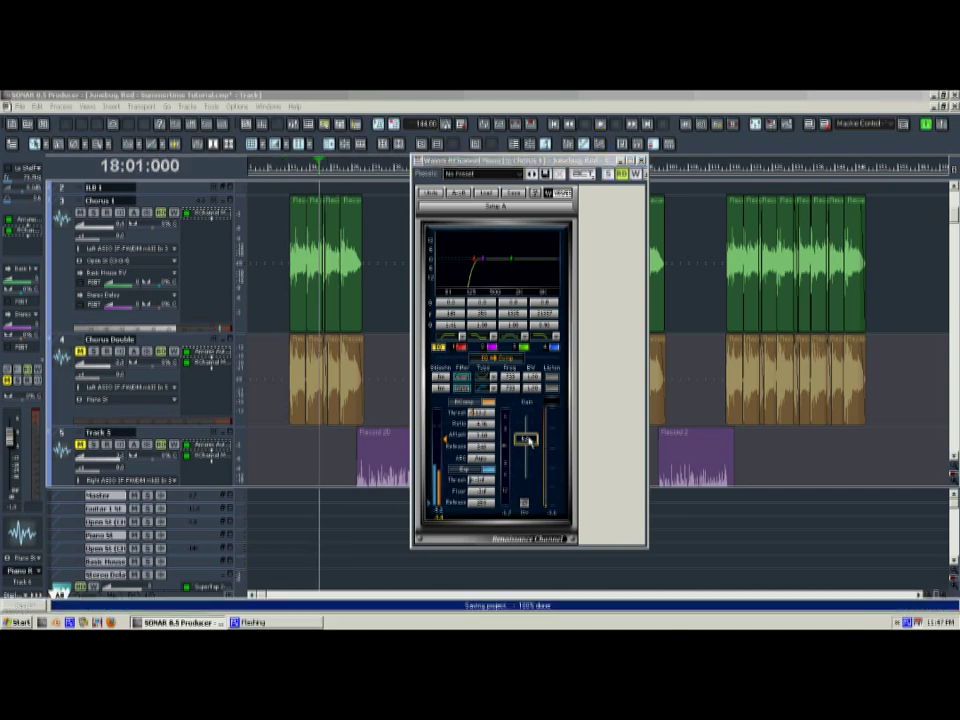
Return the playhead to measure 10 and select the Chorus 1 track, shifting the RChannel window slightly.
key("ctrl+Page_Up")
key("ctrl+Page_Up")
key("ctrl+Page_Up")
key("ctrl+Page_Up")
key("ctrl+Page_Up")
key("ctrl+Page_Up")
key("ctrl+Page_Up")
key("ctrl+Page_Up")
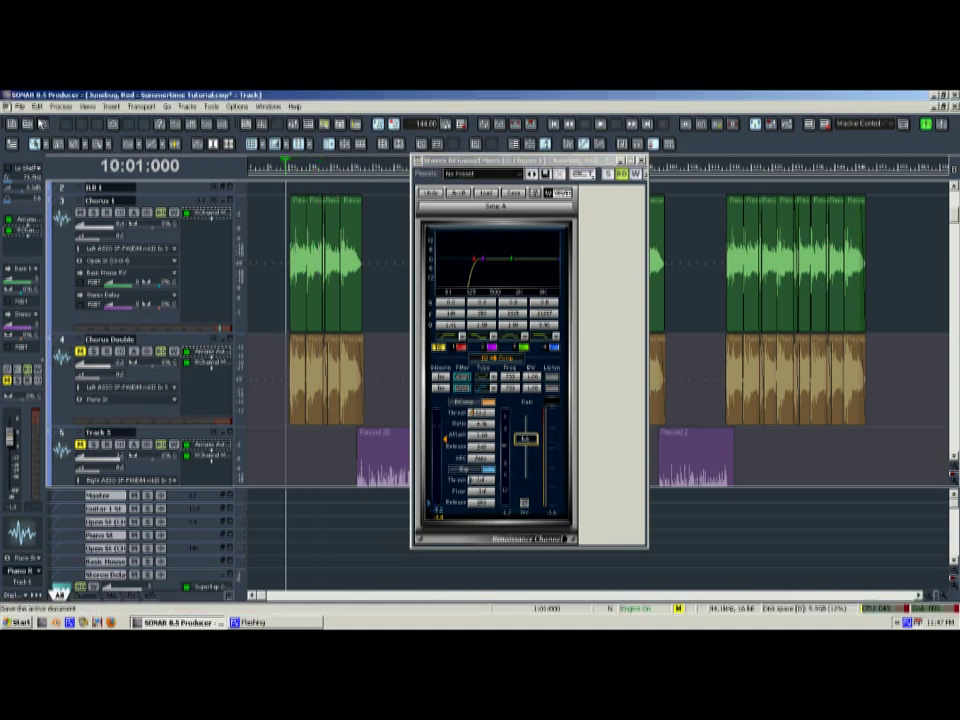
left_click(203, 248)
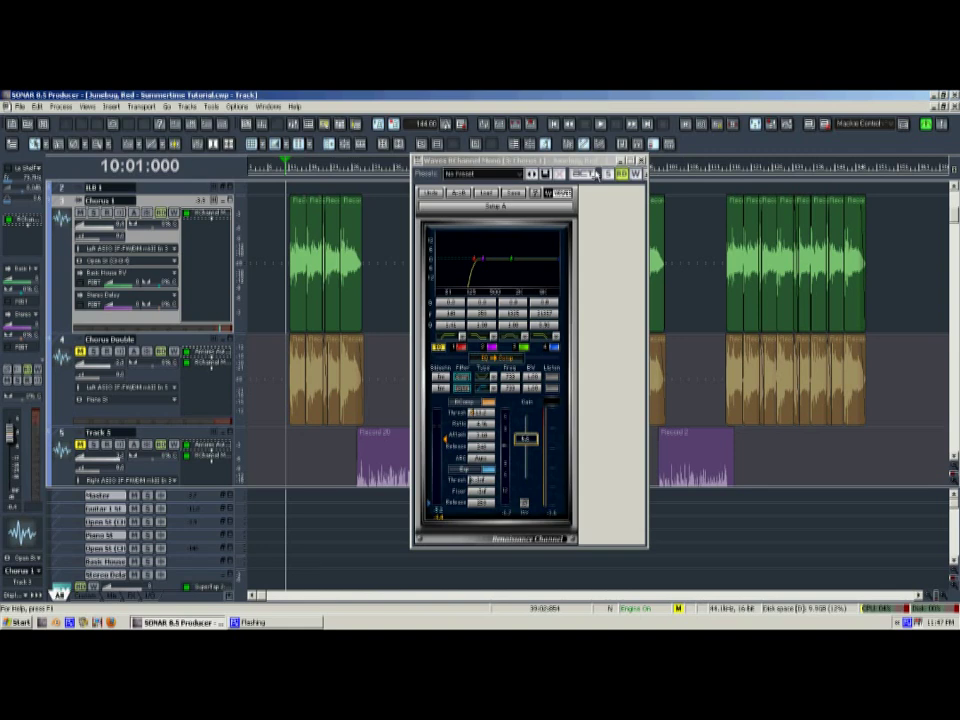
left_click_drag(604, 162, 572, 142)
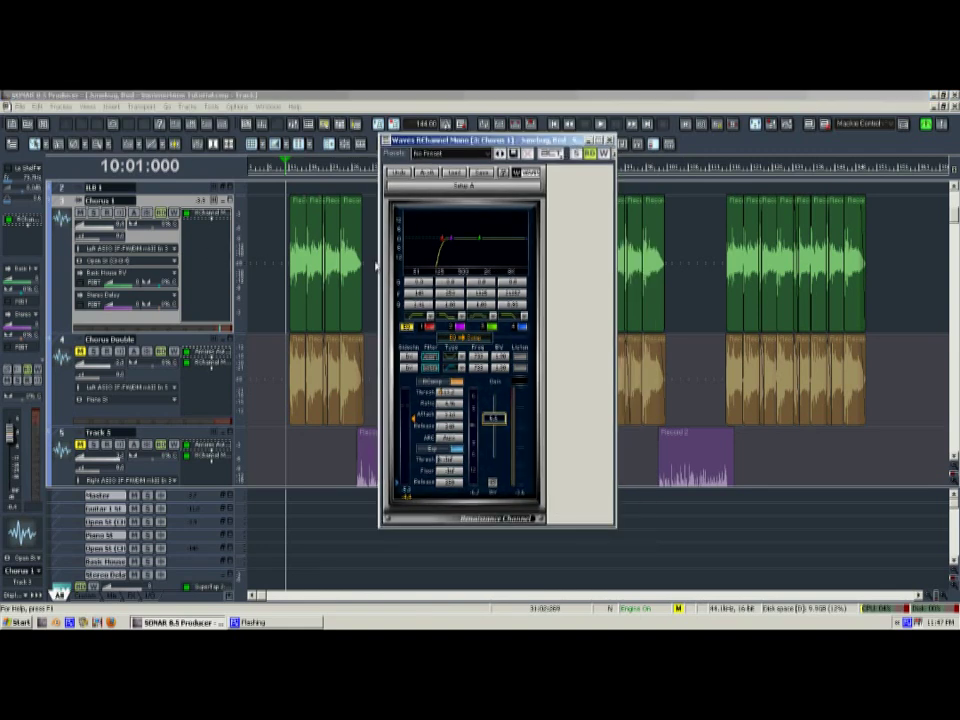
right_click(205, 256)
mouse_move(258, 327)
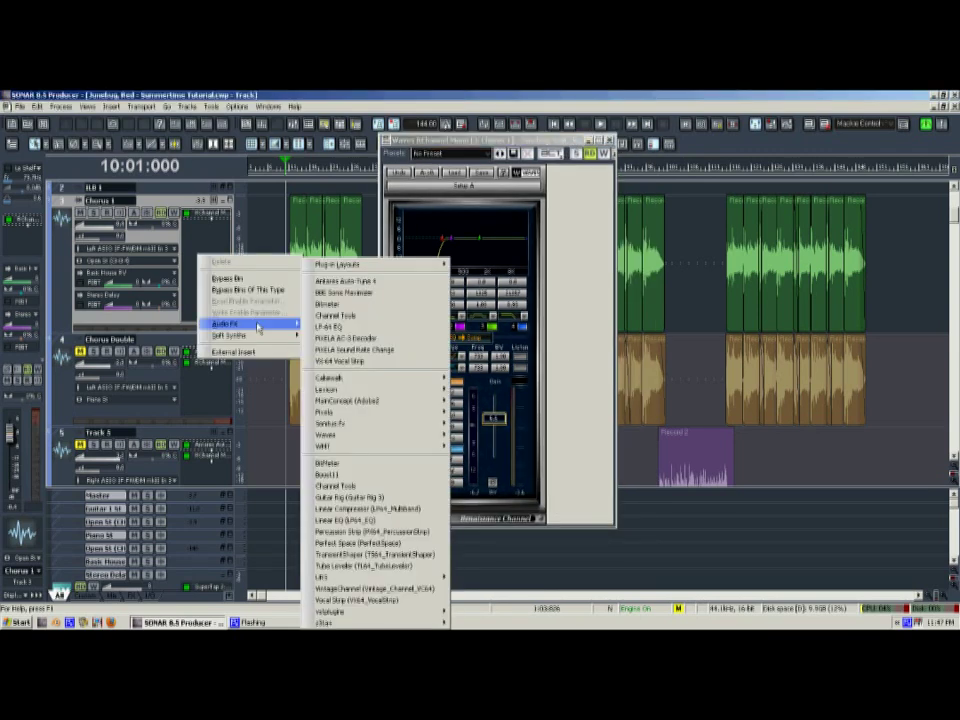
left_click(445, 126)
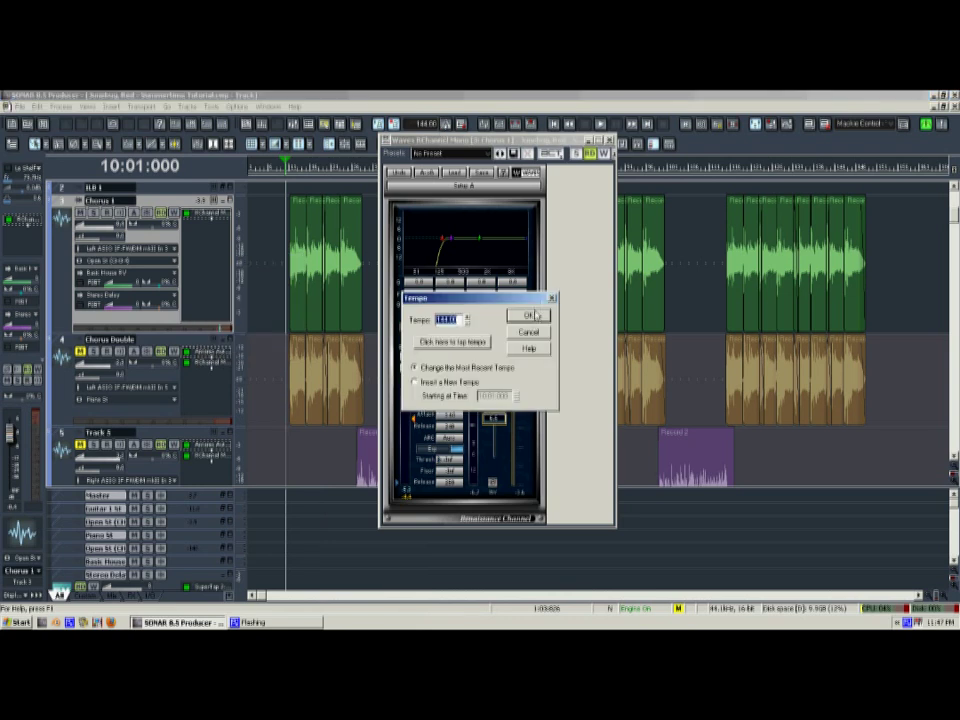
left_click(533, 314)
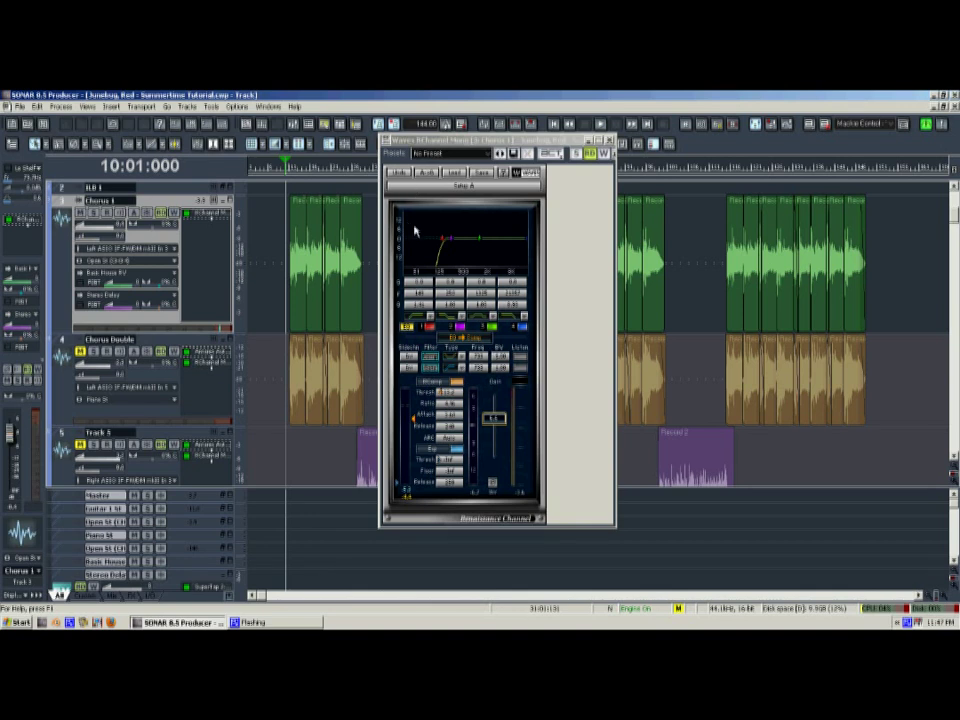
Insert the Antares Auto-Tune 4 plug-in into the Chorus 1 effects bin.
right_click(208, 240)
mouse_move(250, 305)
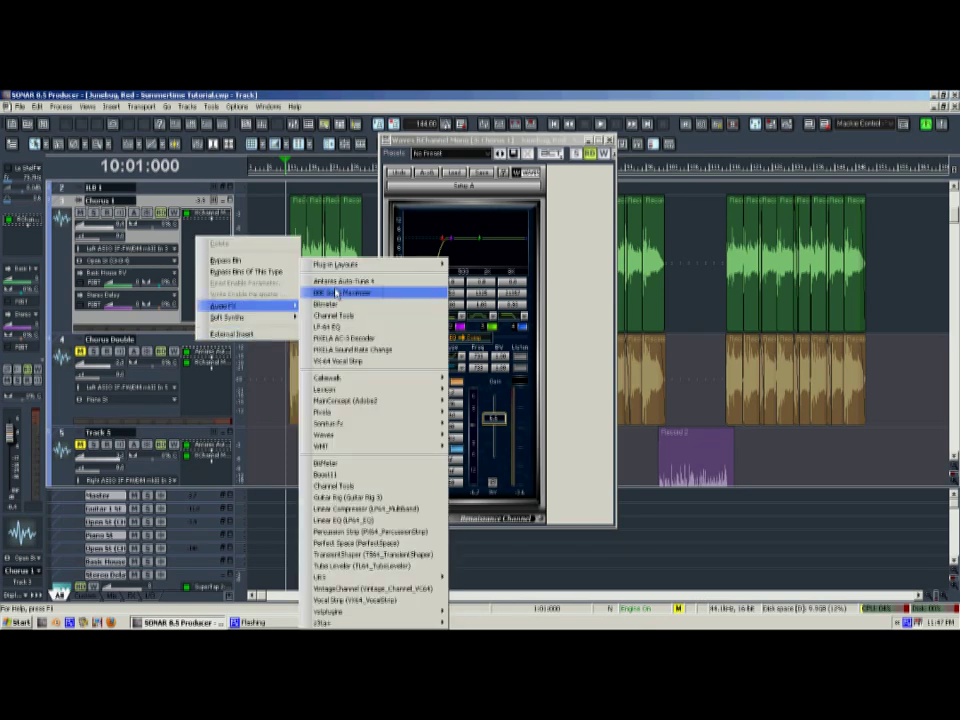
left_click(343, 283)
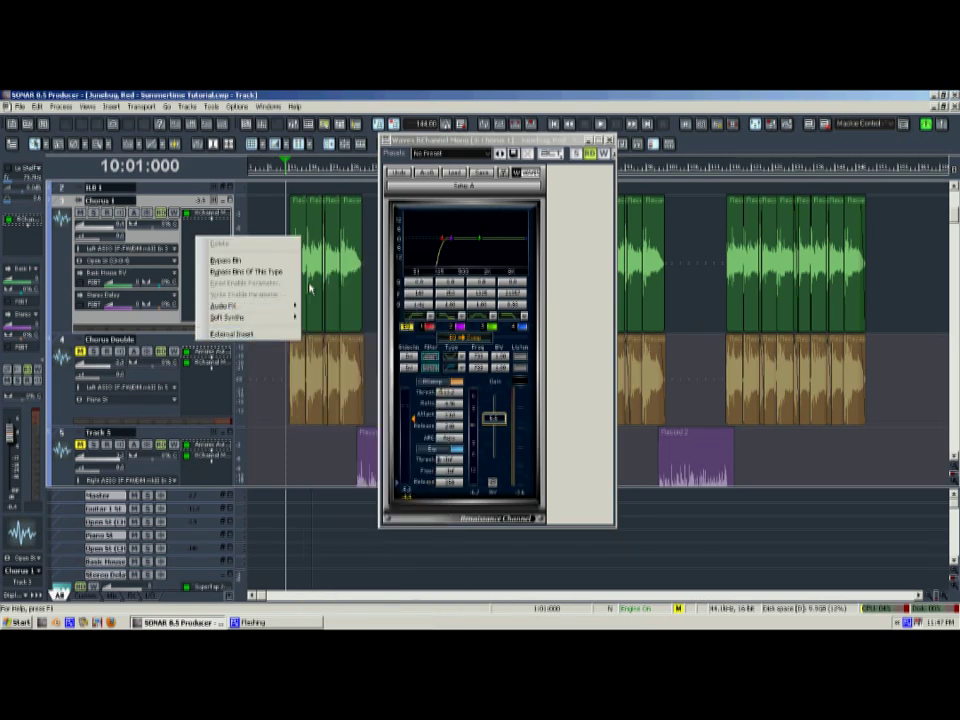
Play the Chorus 1 vocal with Auto-Tune open to work out the song's key.
mouse_move(228, 305)
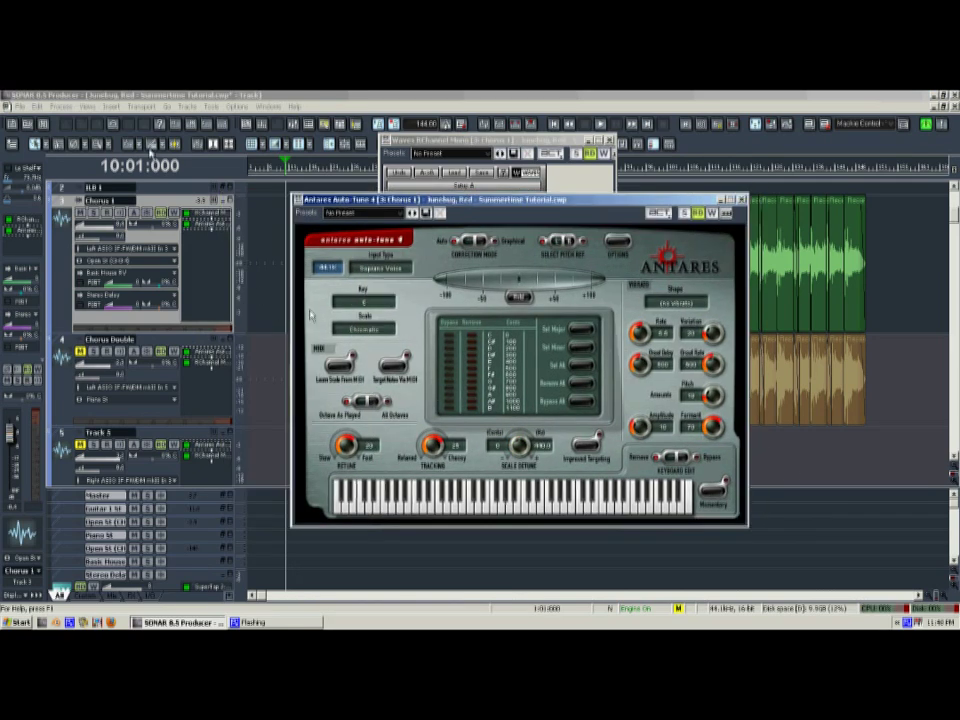
left_click(222, 271)
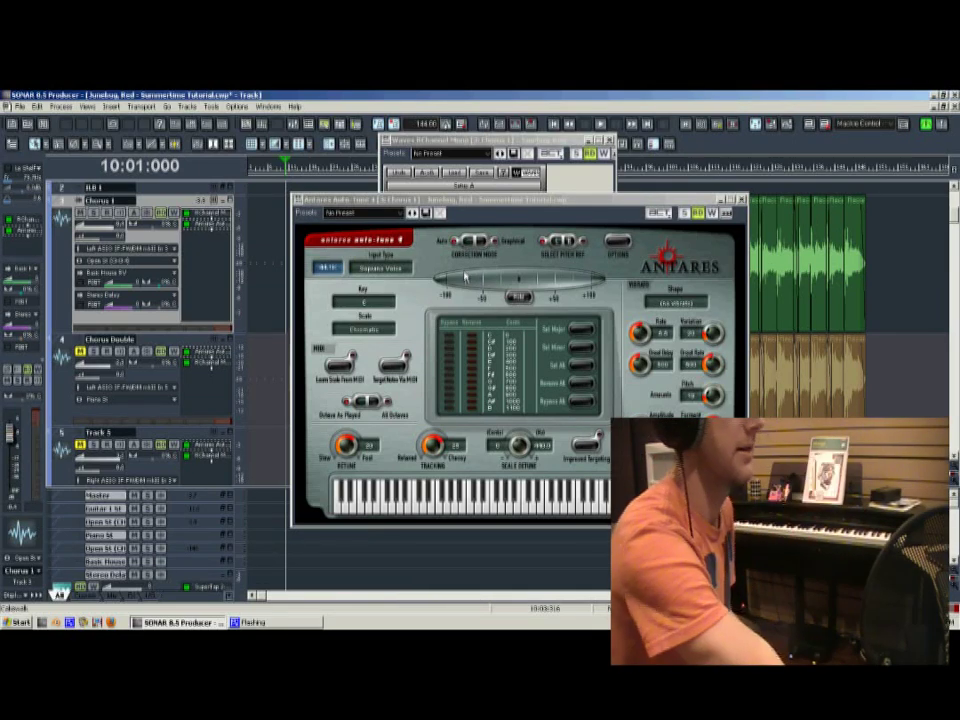
key("space")
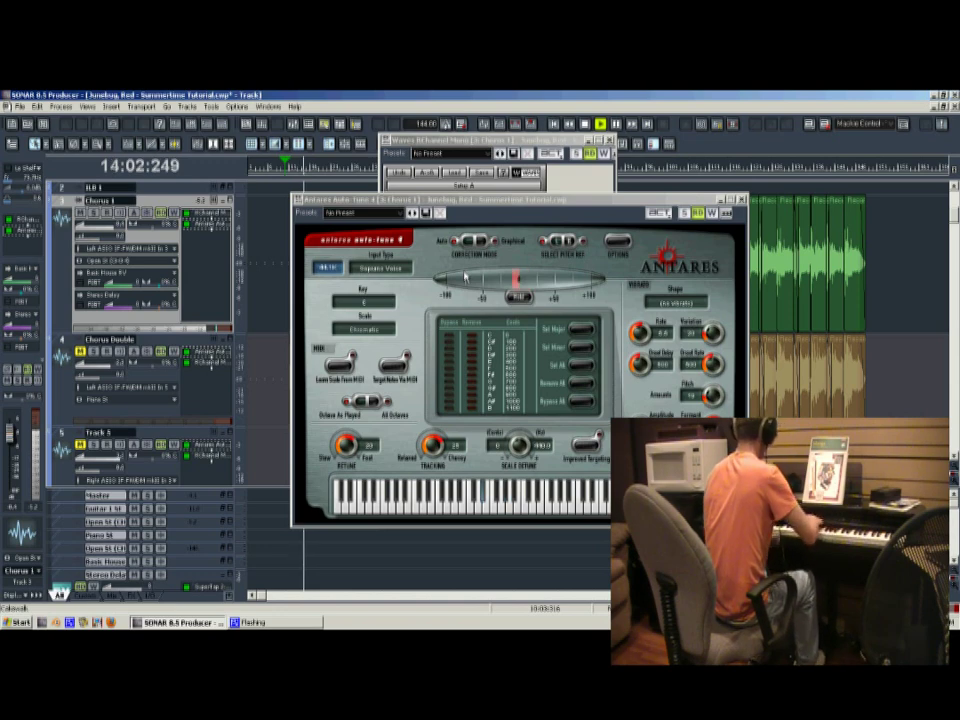
key("space")
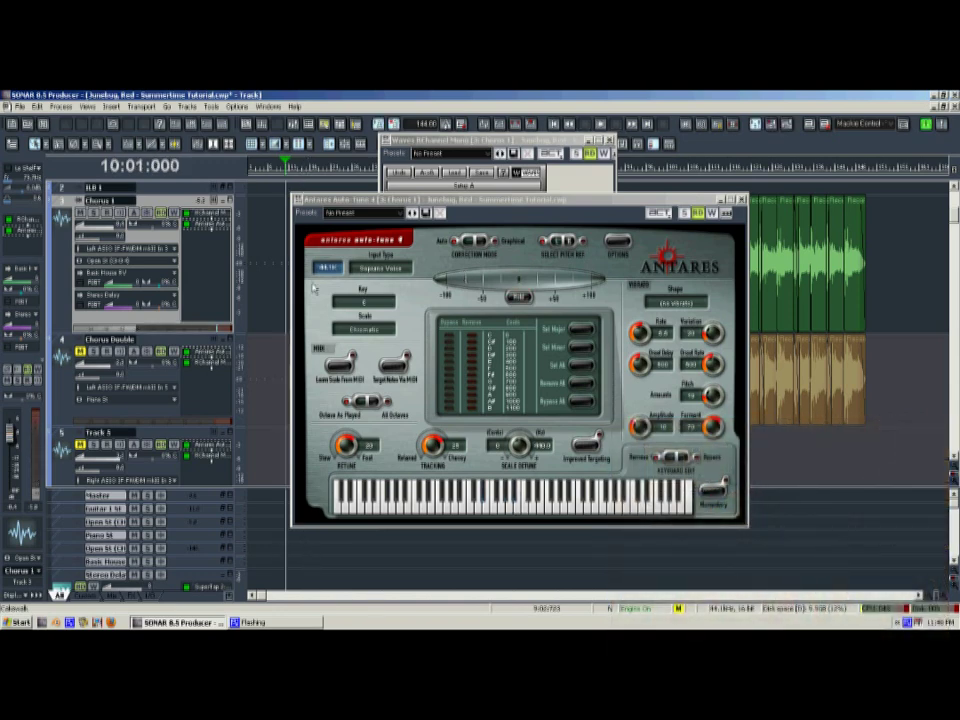
Set Auto-Tune's key to A-flat on the Chromatic scale and limit the correction notes to the major scale.
left_click(363, 301)
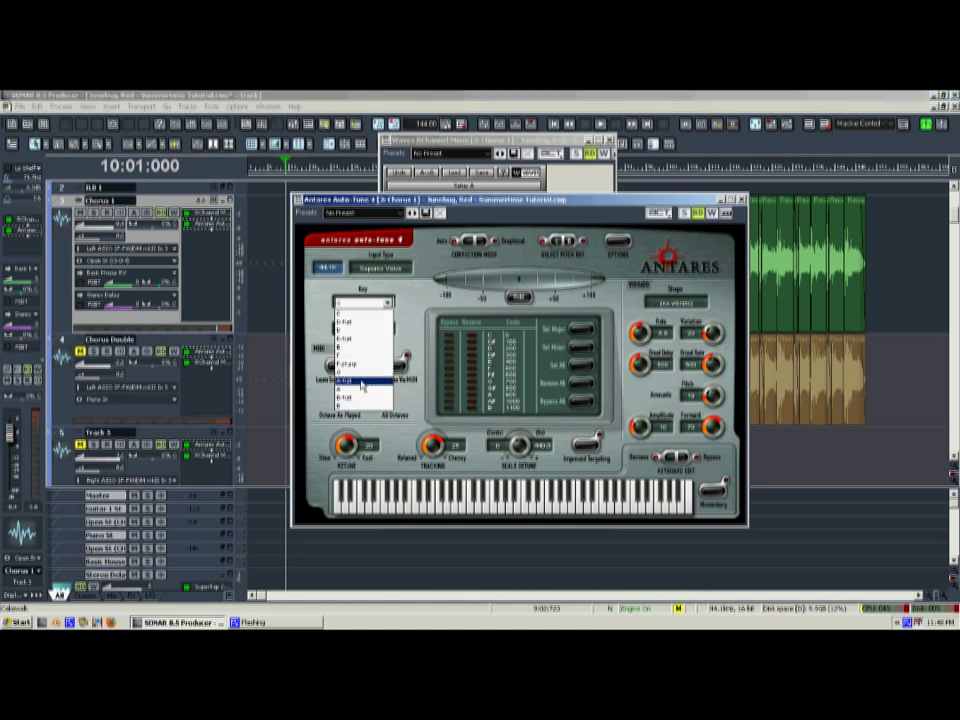
left_click(363, 384)
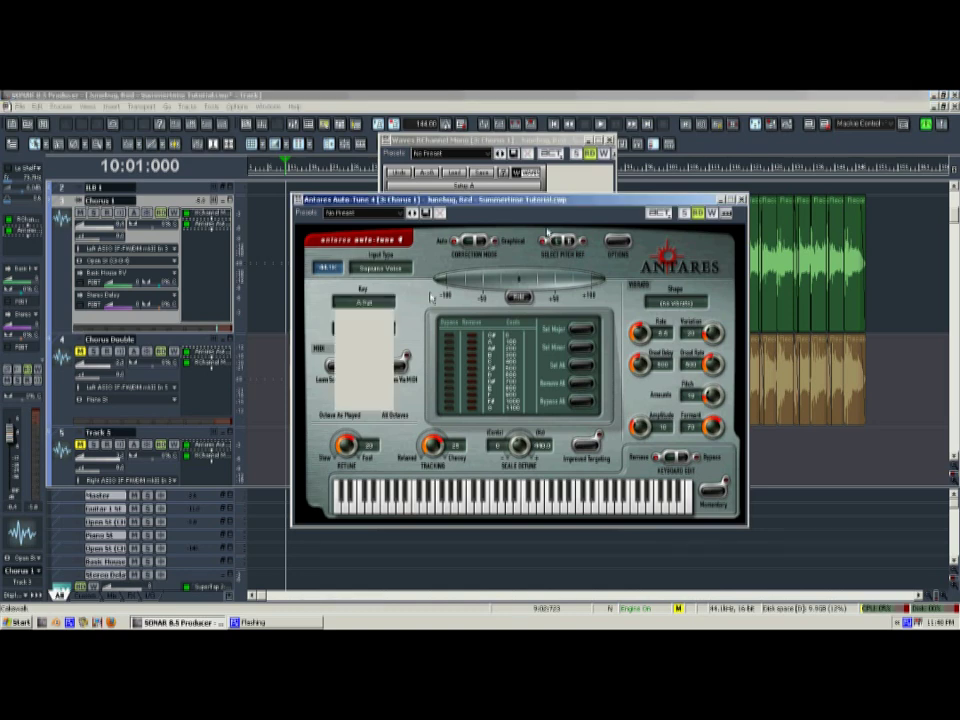
left_click_drag(549, 211, 547, 229)
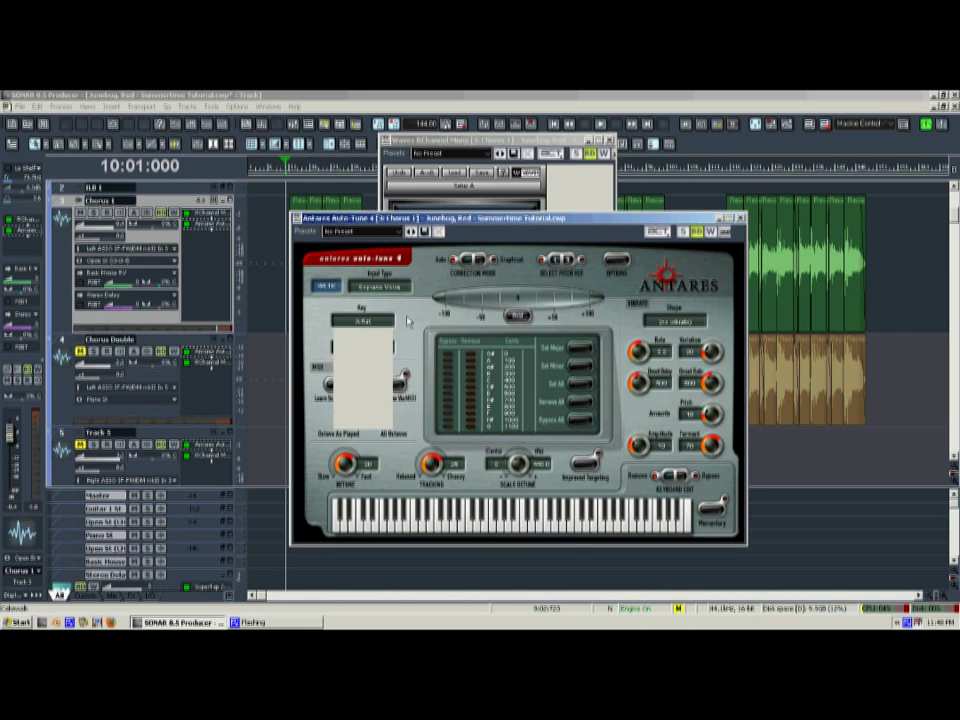
left_click(338, 348)
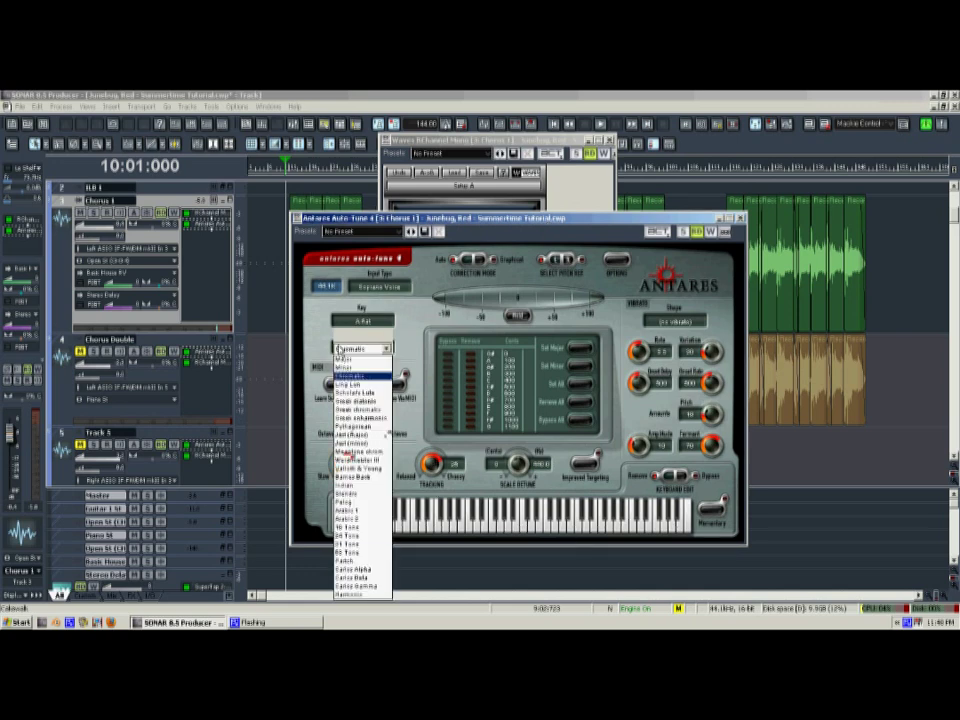
left_click(350, 362)
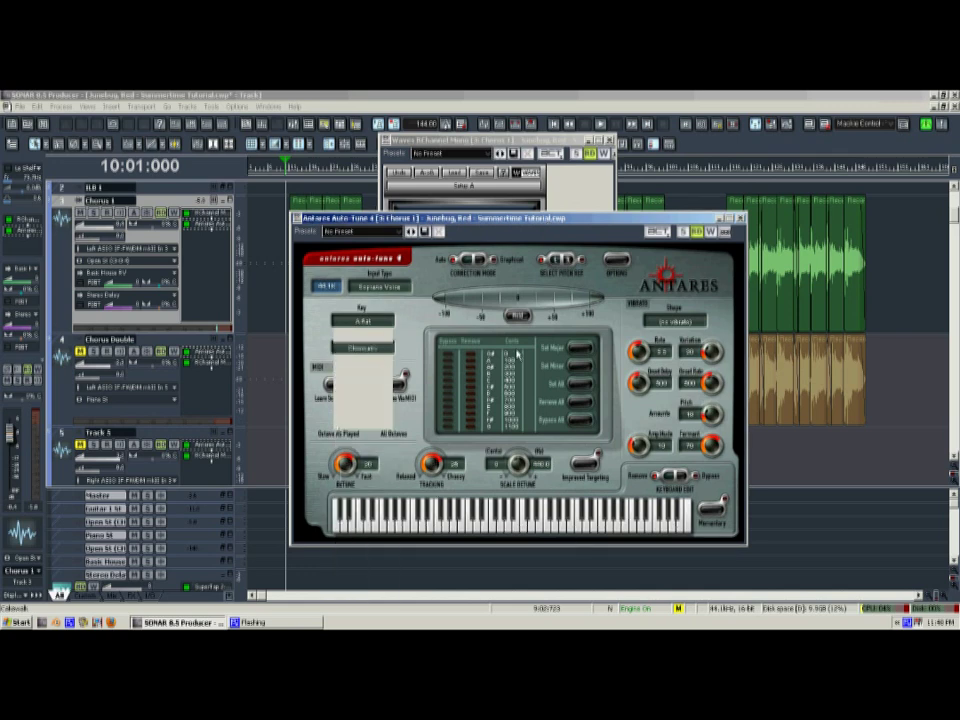
left_click(578, 350)
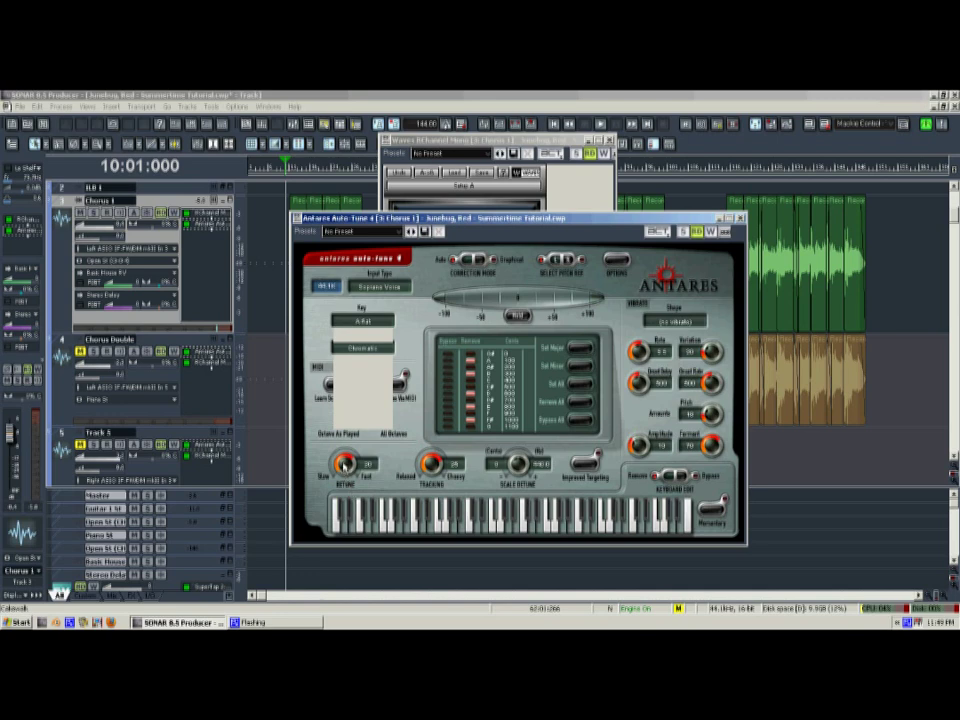
Try Auto-Tune's retune speed, choose the input voice type and close the plug-in window.
left_click_drag(345, 462, 371, 466)
mouse_move(357, 462)
left_mouse_down()
mouse_move(336, 506)
mouse_move(350, 432)
mouse_move(346, 462)
left_mouse_up()
left_click(394, 288)
left_click(366, 313)
left_click(741, 218)
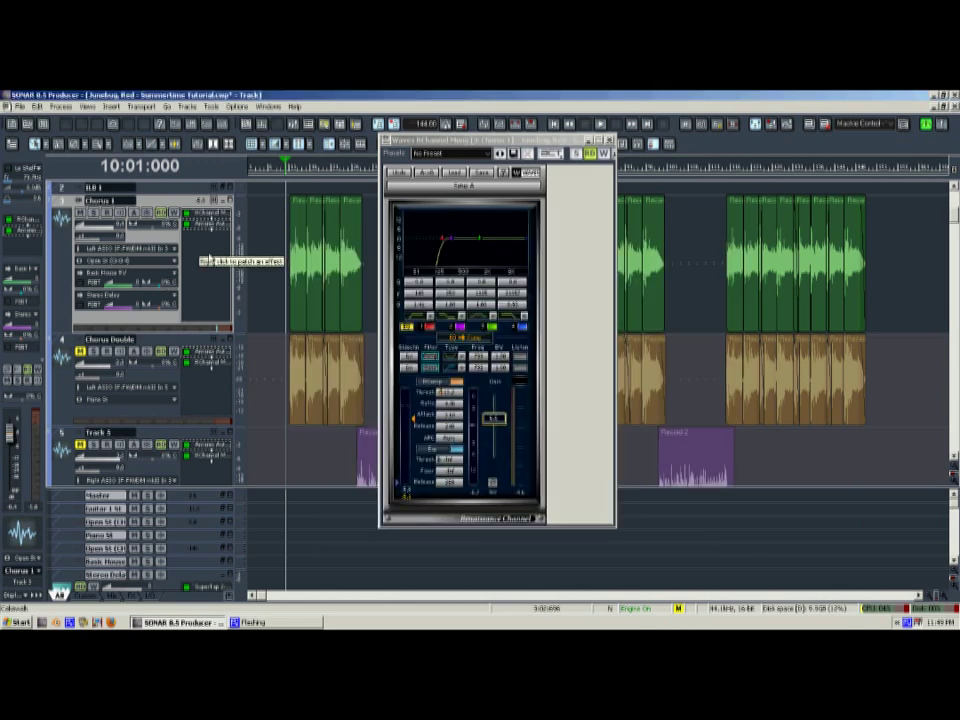
Move the playhead to measure 11 and play the pitch-corrected Chorus 1 vocal.
key("ctrl+Page_Down")
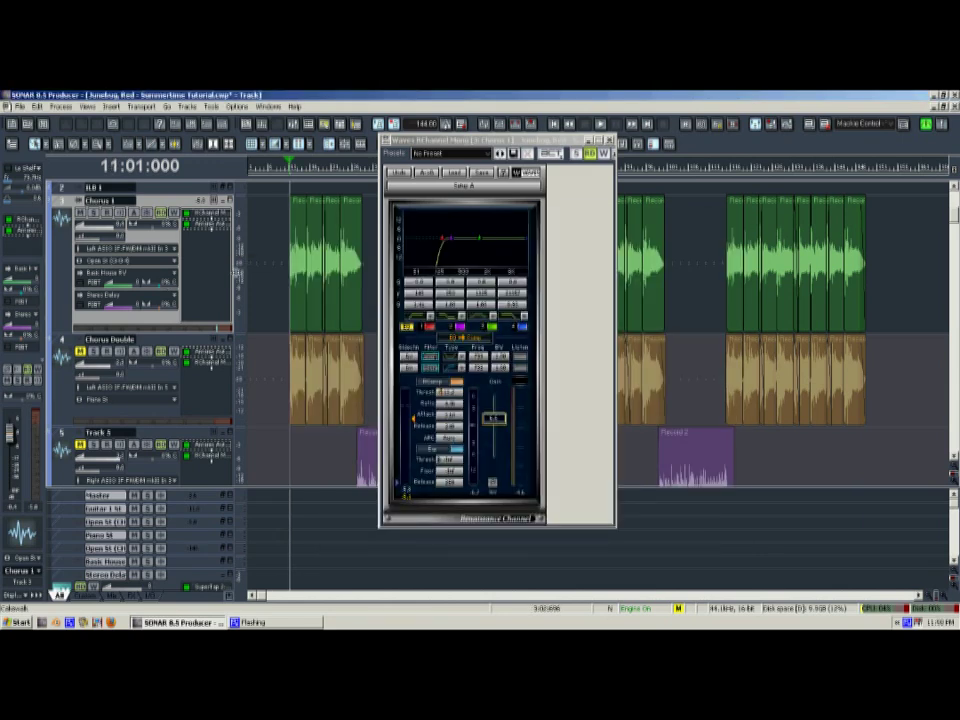
key("space")
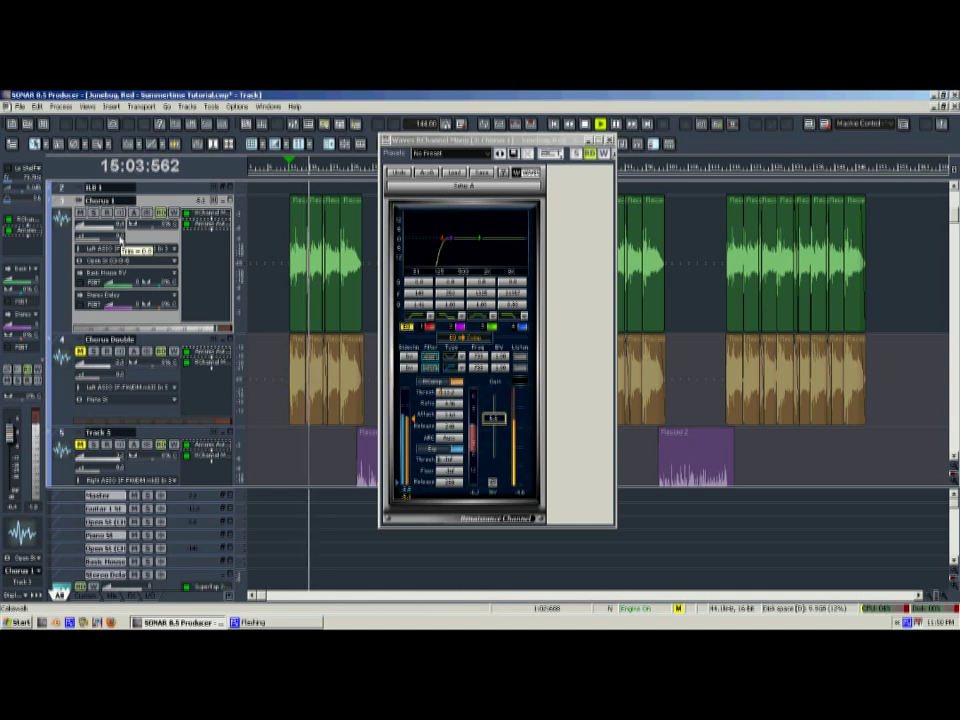
key("space")
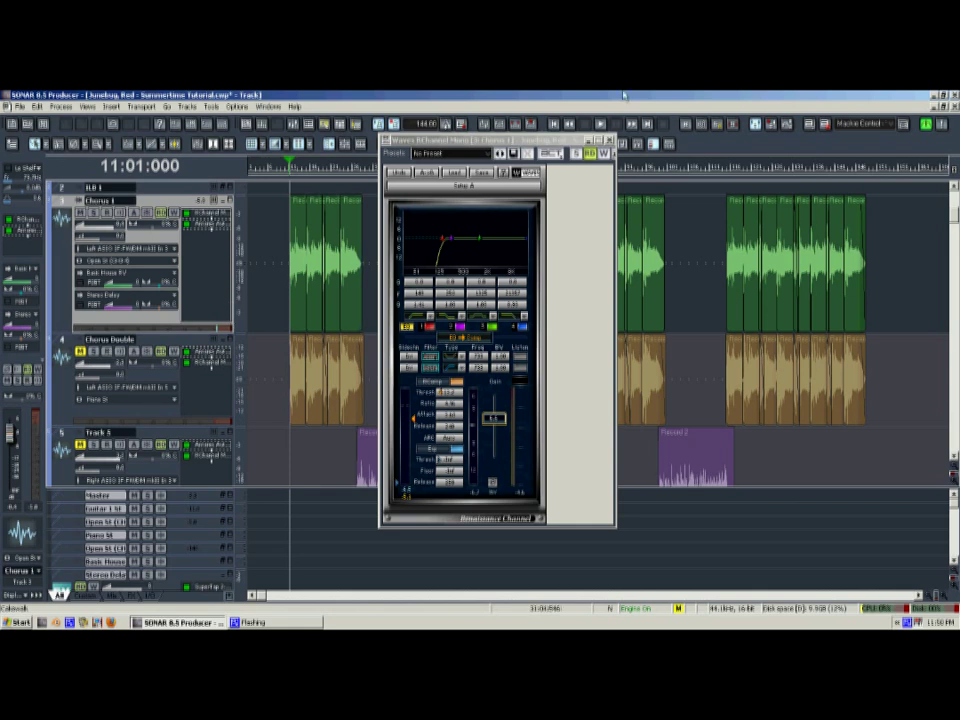
Minimize the RChannel window, unmute the Chorus Double track and play it together with Chorus 1.
left_click(589, 141)
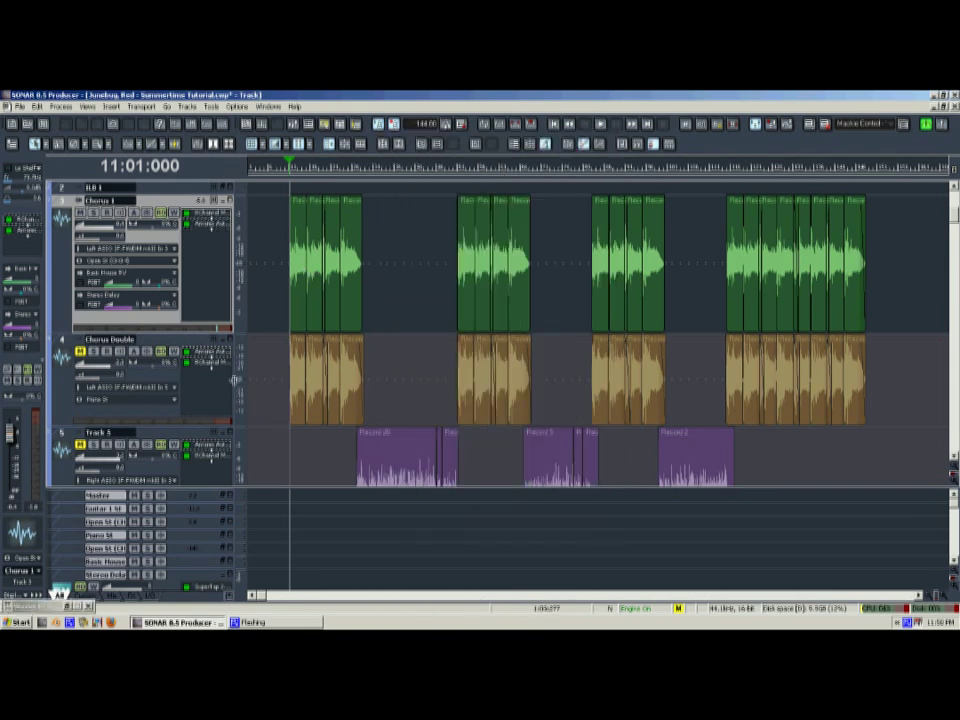
left_click(80, 352)
left_click(80, 352)
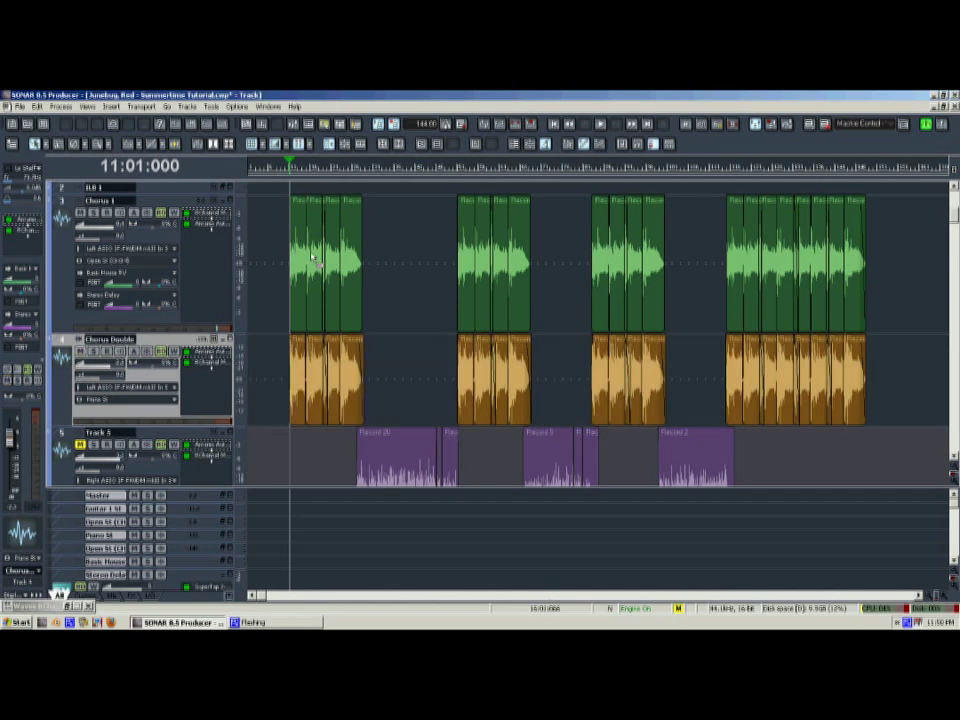
key("space")
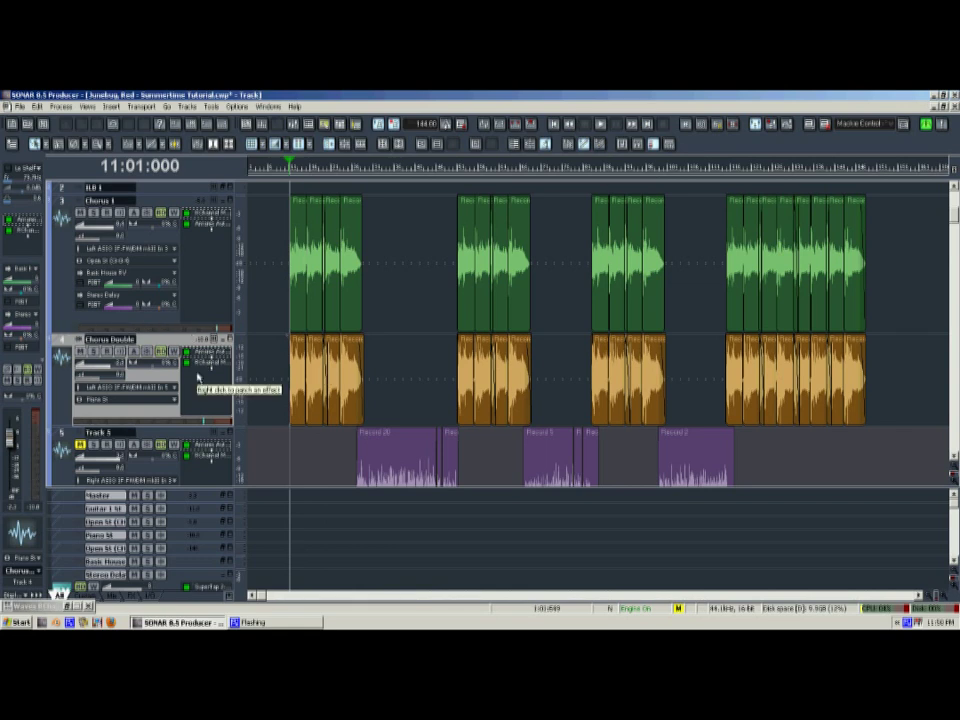
Widen the track controls area so the effect names on the chorus tracks can be read in full.
scroll(213, 248, "down", 1)
left_click(202, 300)
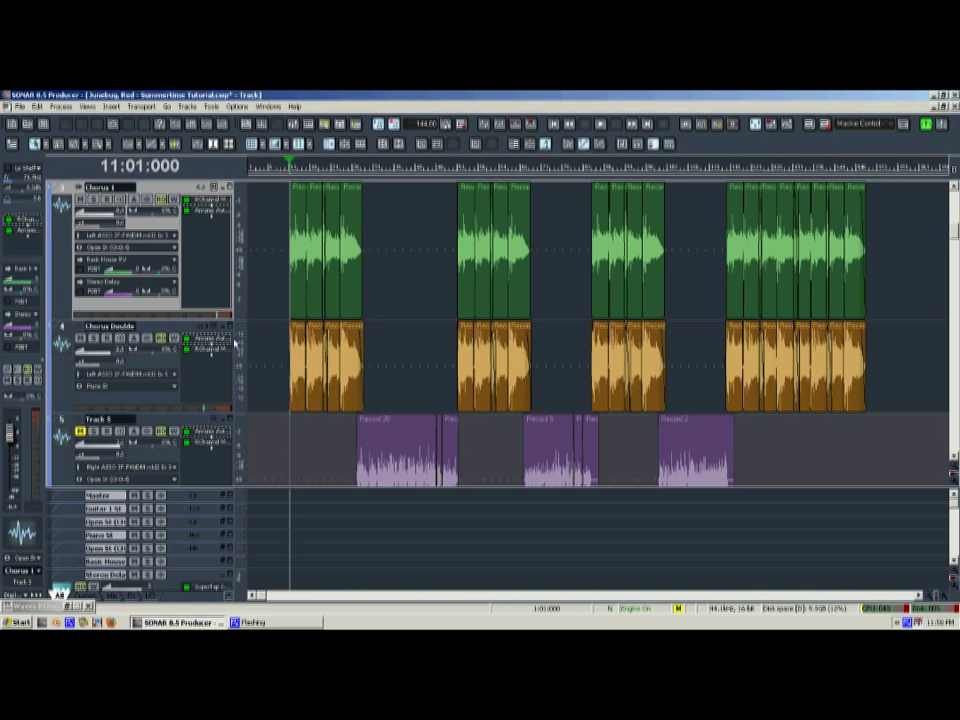
left_click_drag(243, 338, 271, 340)
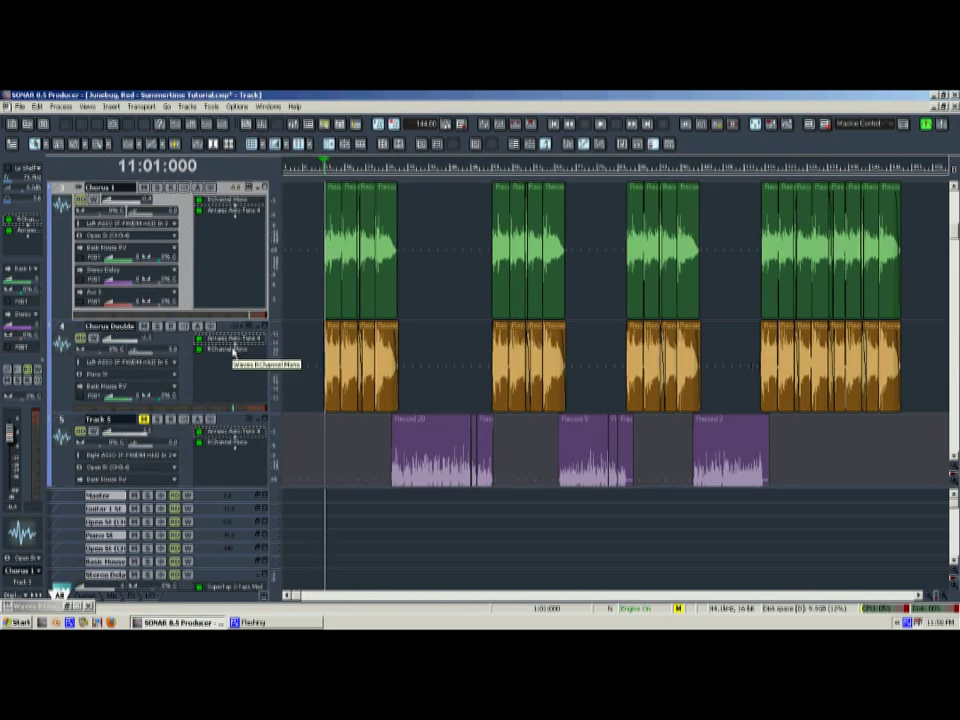
scroll(233, 362, "down", 1)
left_click(233, 361)
scroll(478, 334, "up", 2)
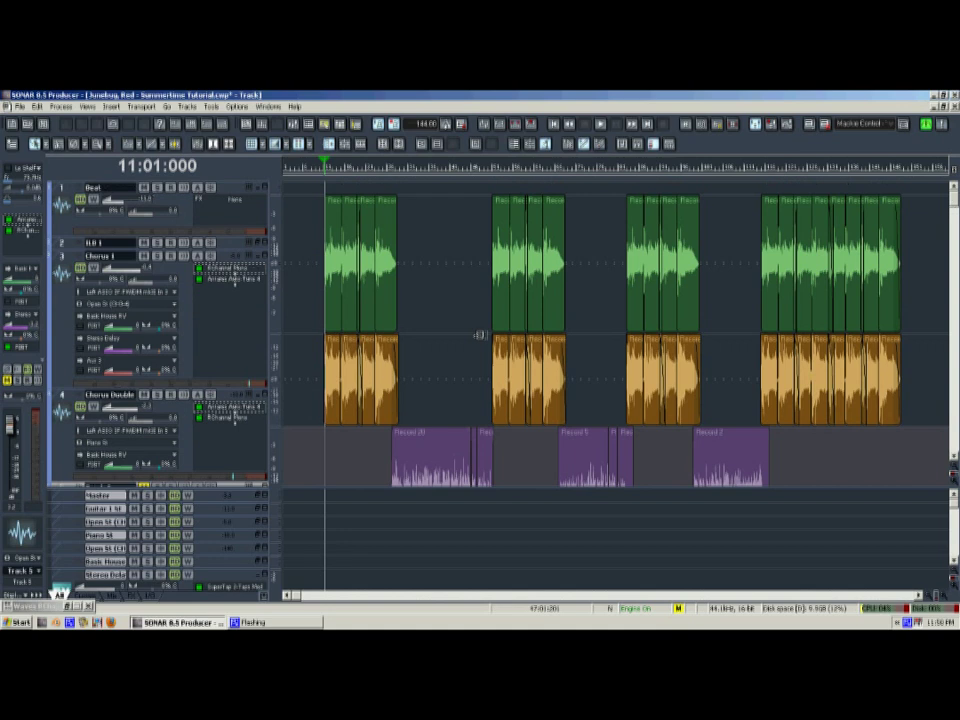
scroll(435, 350, "down", 2)
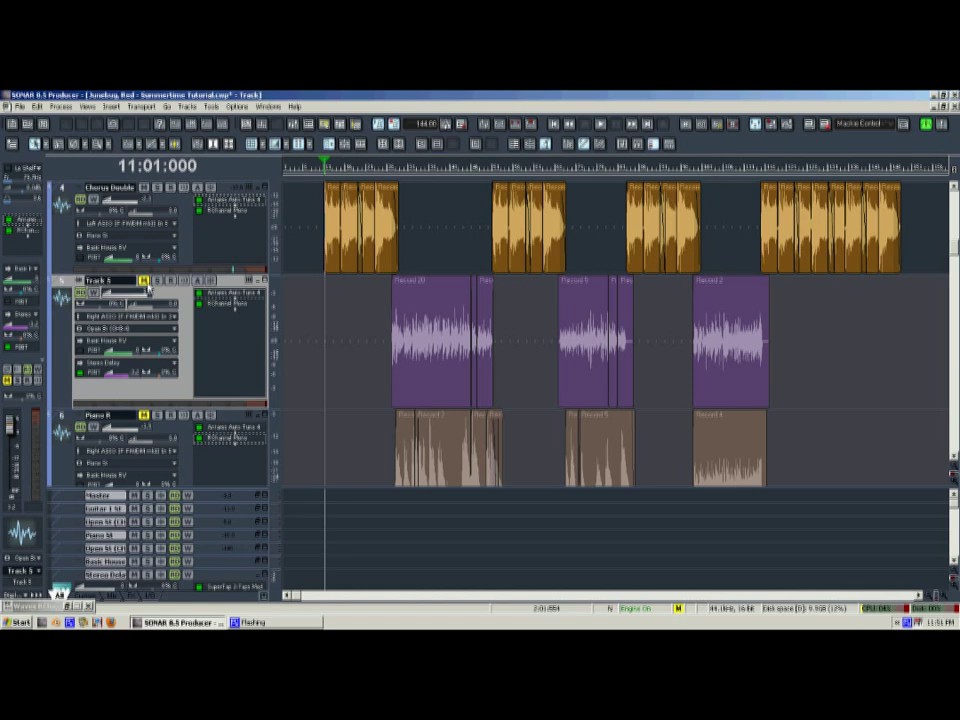
Unmute Track 5 and move the playhead to measure 26, just before its first clip.
left_click(155, 288)
key("ctrl+Page_Down")
key("ctrl+Page_Down")
key("ctrl+Page_Down")
key("ctrl+Page_Down")
key("ctrl+Page_Down")
key("ctrl+Page_Down")
key("ctrl+Page_Down")
key("ctrl+Page_Down")
key("ctrl+Page_Down")
key("ctrl+Page_Down")
key("ctrl+Page_Down")
key("ctrl+Page_Down")
key("ctrl+Page_Down")
key("ctrl+Page_Down")
key("ctrl+Page_Down")
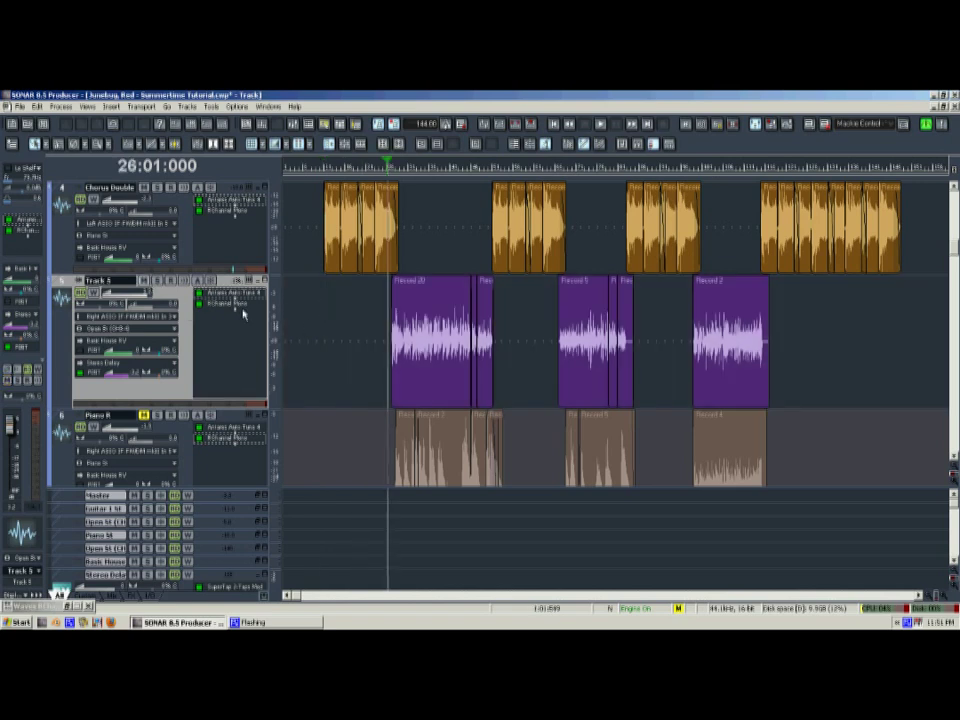
Open Track 5's RChannel, shift its window and play the track from measure 27 to check its EQ and compression.
double_click(219, 305)
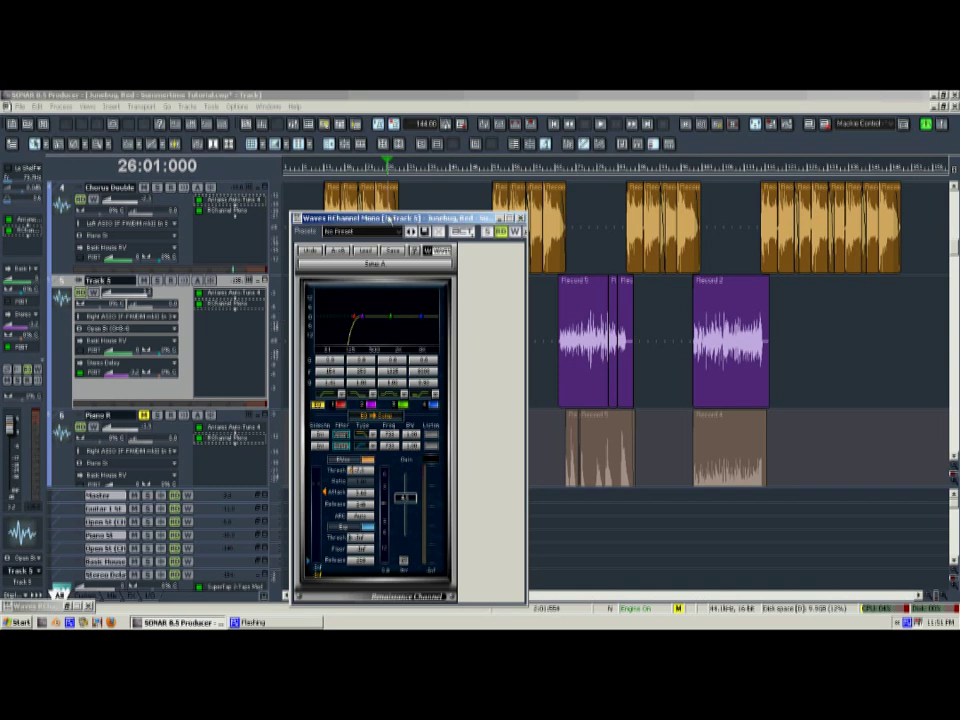
left_click_drag(390, 219, 505, 181)
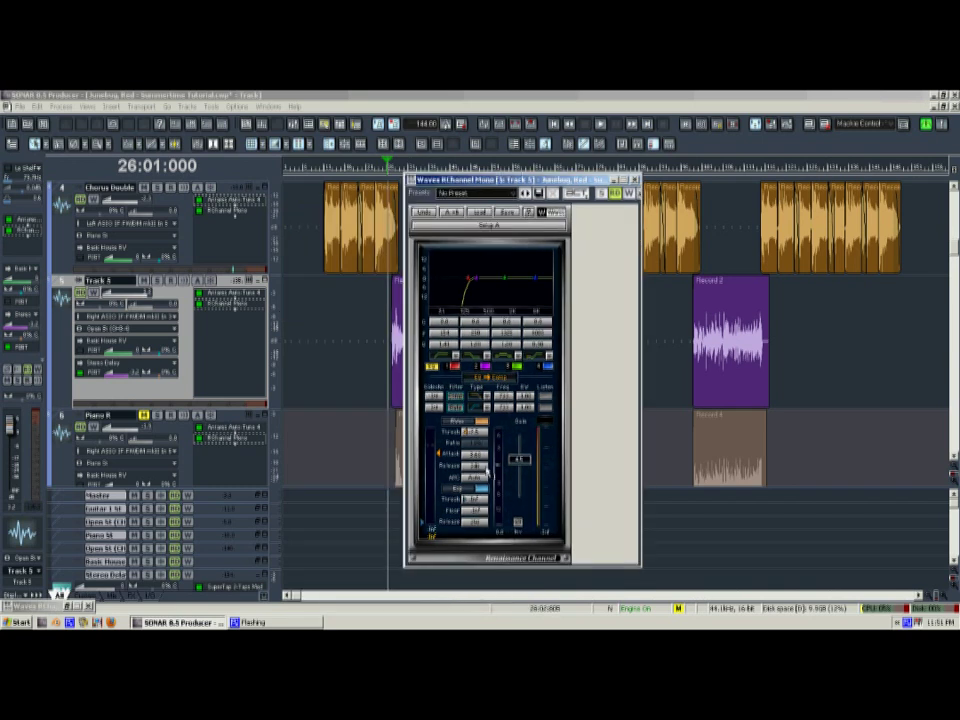
key("space")
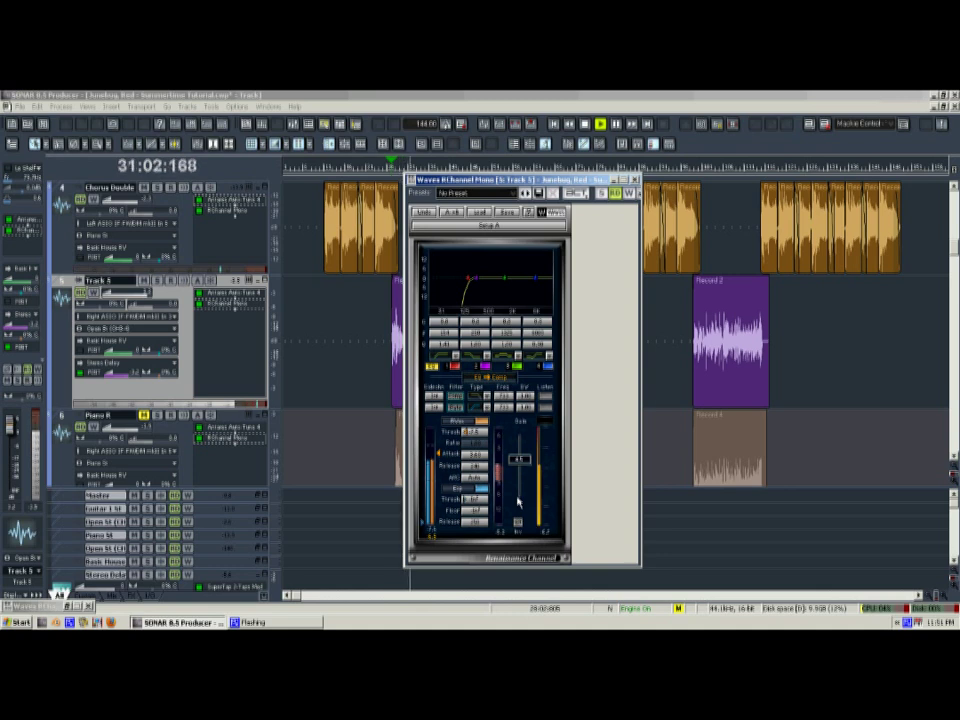
key("space")
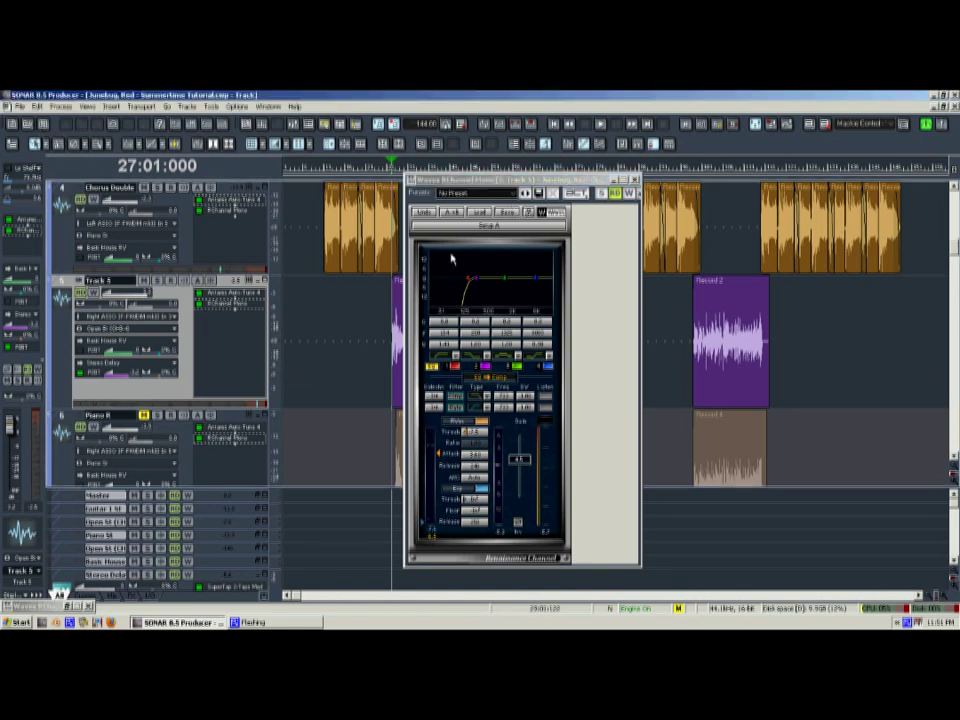
Move the RChannel window clear of the Track 5 clips and open SuperTap 2-Taps Mod on the Stereo Delay bus.
left_click_drag(538, 189, 700, 183)
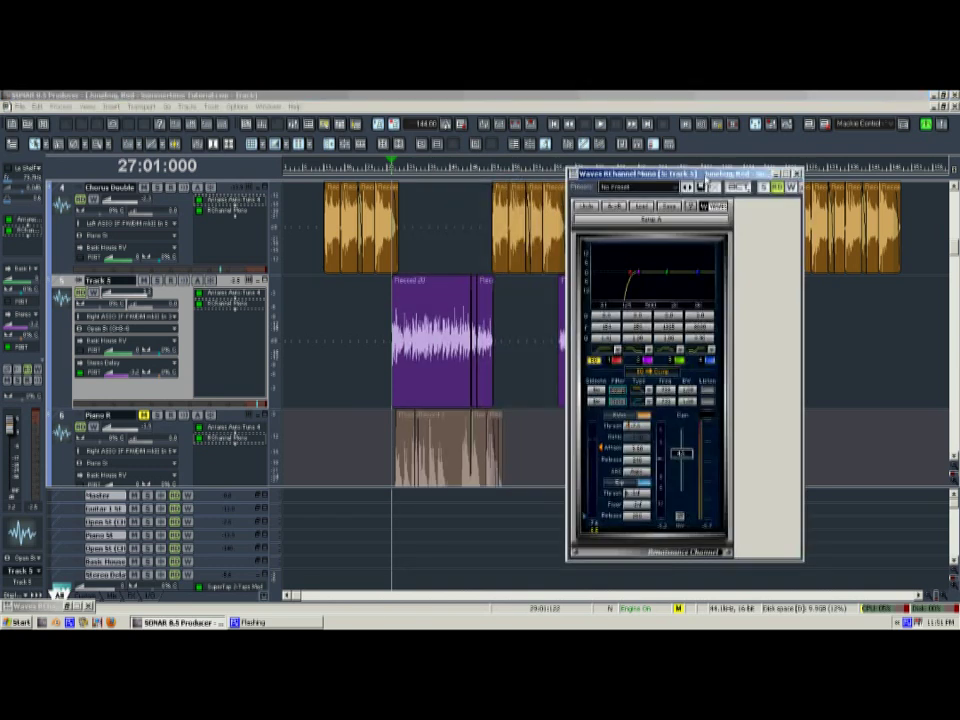
left_click(222, 368)
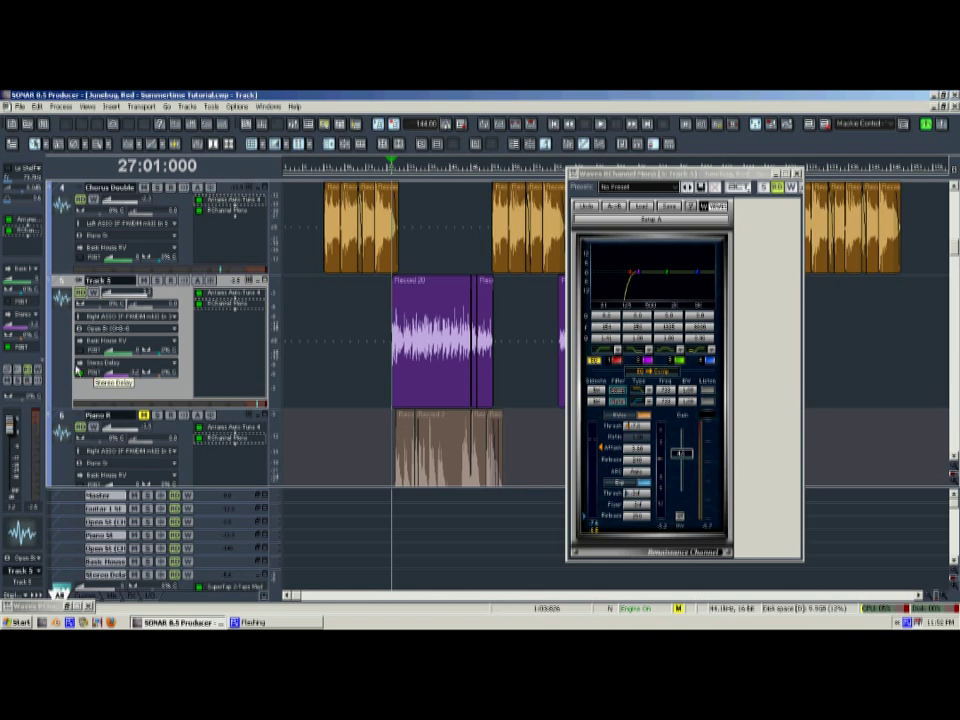
scroll(77, 370, "down", 1)
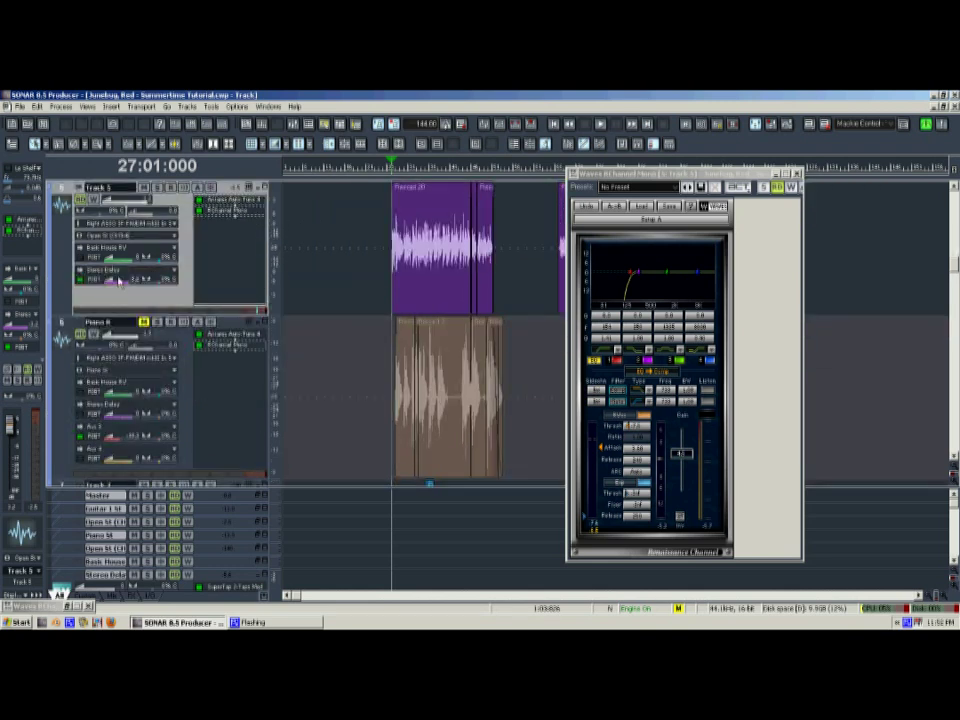
scroll(150, 560, "down", 3)
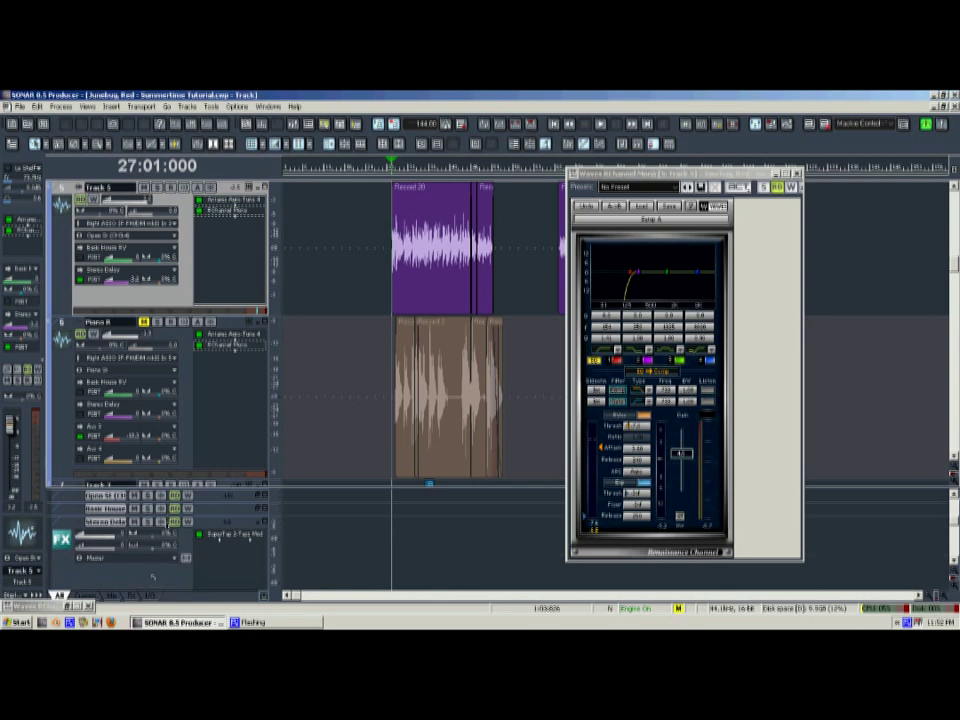
left_click(254, 566)
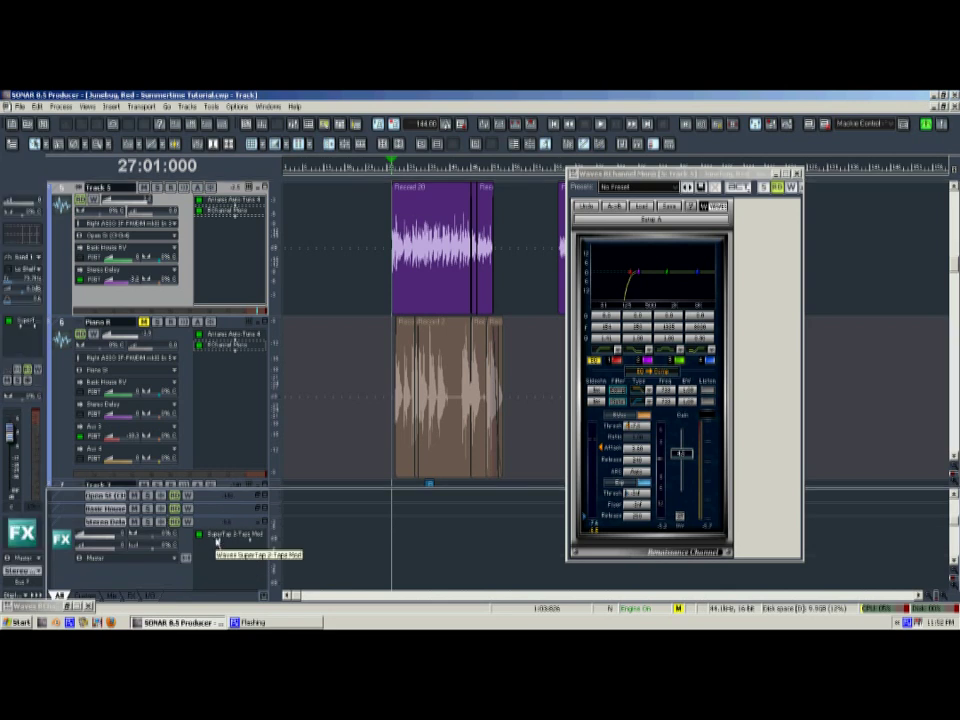
double_click(216, 540)
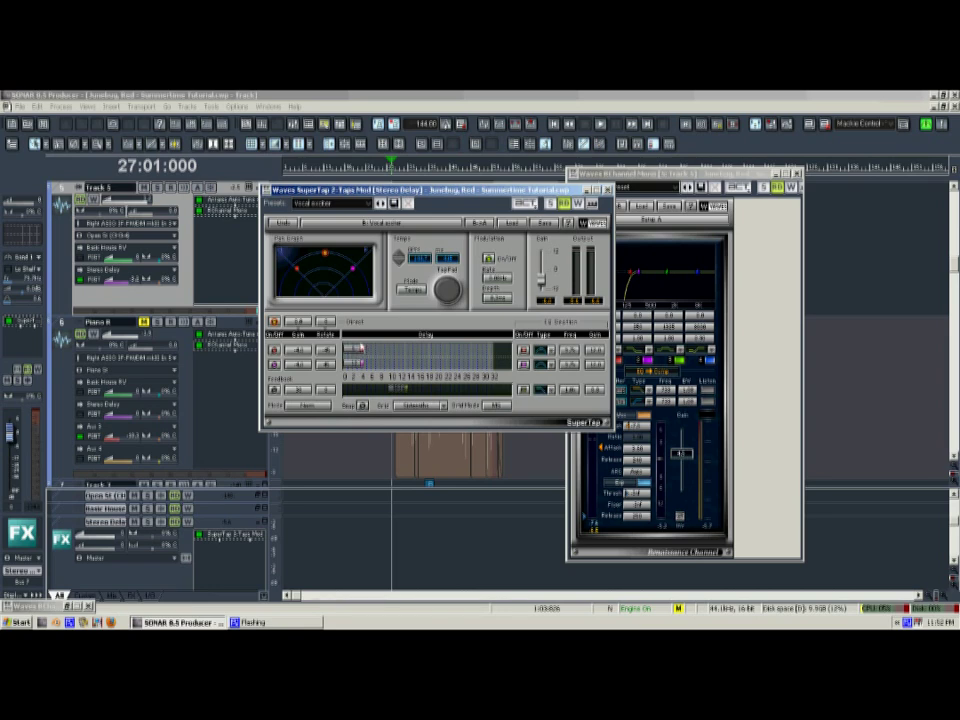
Inspect SuperTap's delay taps, minimize its window and play Track 5 to compare the delay off and on.
left_click(356, 361)
left_click(606, 189)
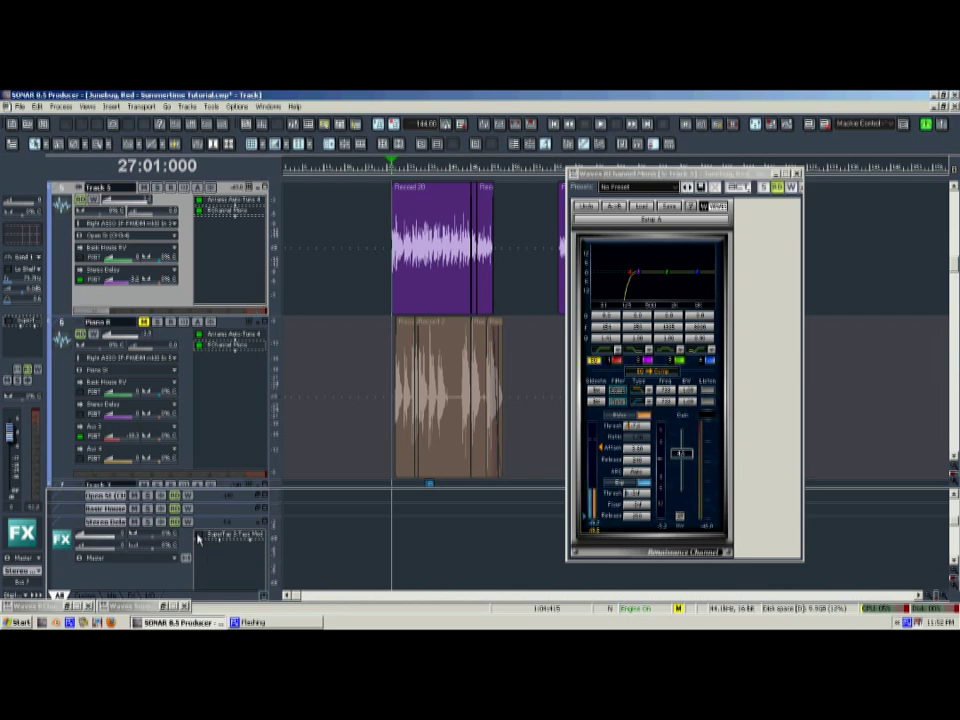
key("space")
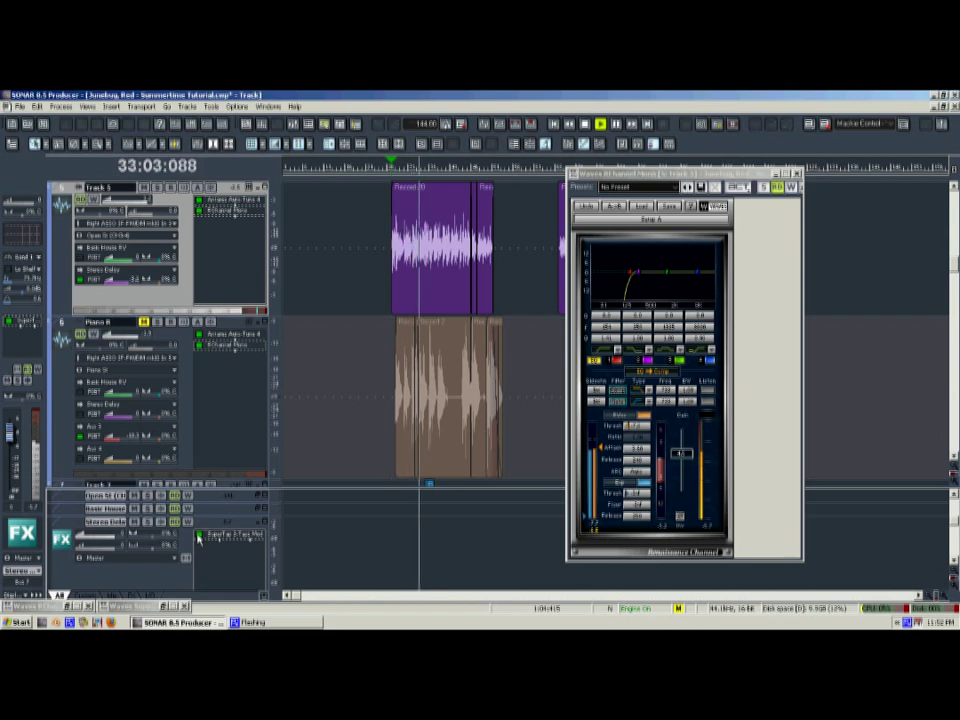
key("space")
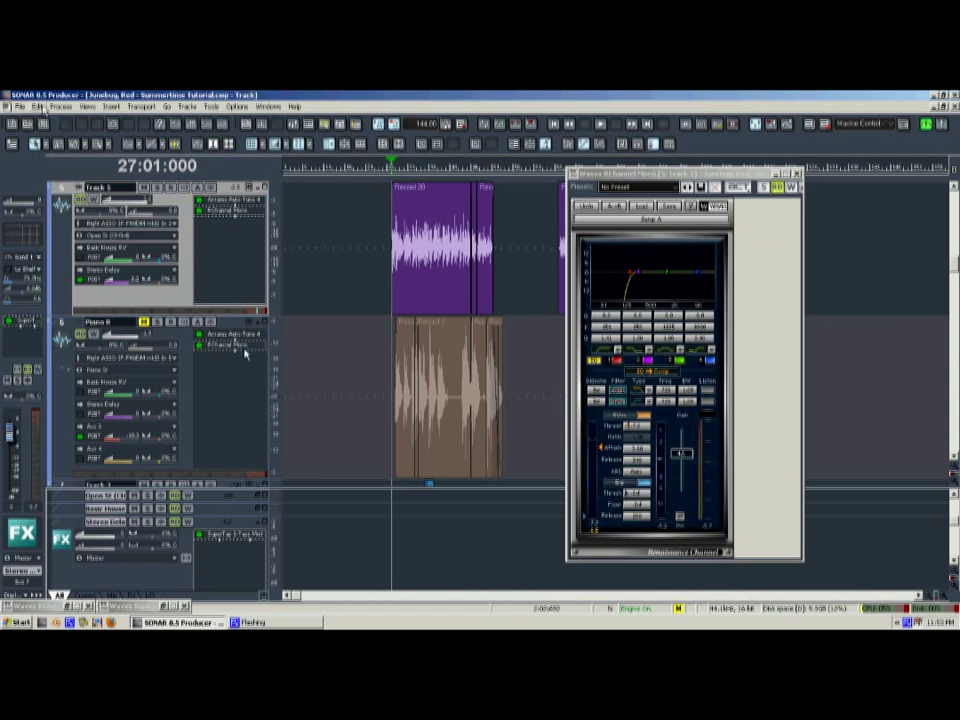
Select track 6, open SuperTap 2-Taps Mod on the Aux 3 bus and inspect its tempo and delay taps.
scroll(242, 343, "down", 1)
scroll(439, 306, "up", 1)
left_click(229, 424)
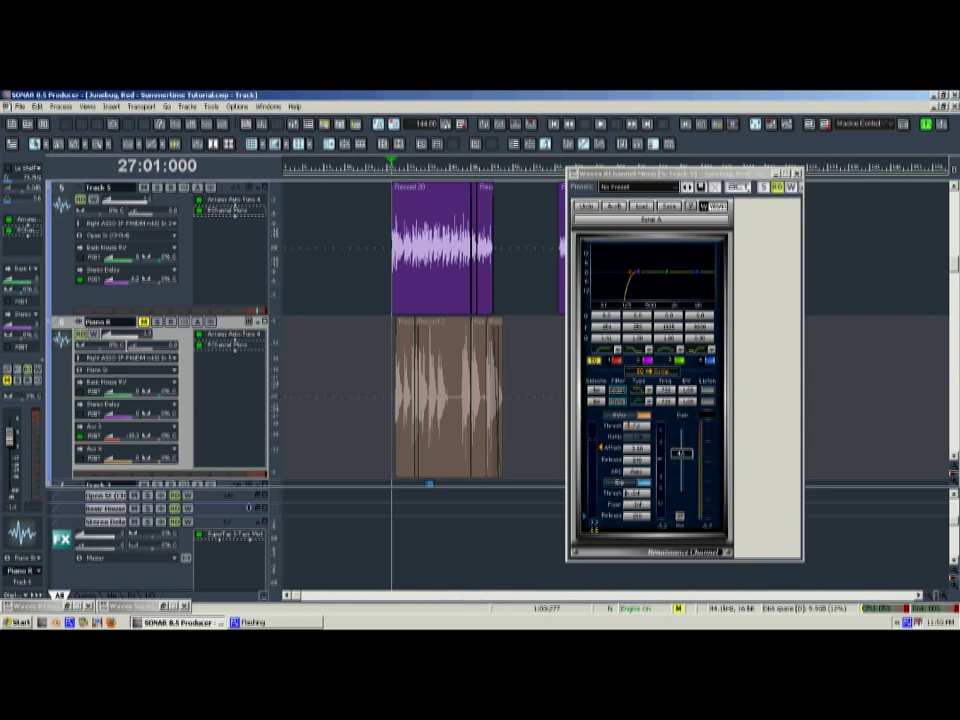
scroll(245, 540, "down", 2)
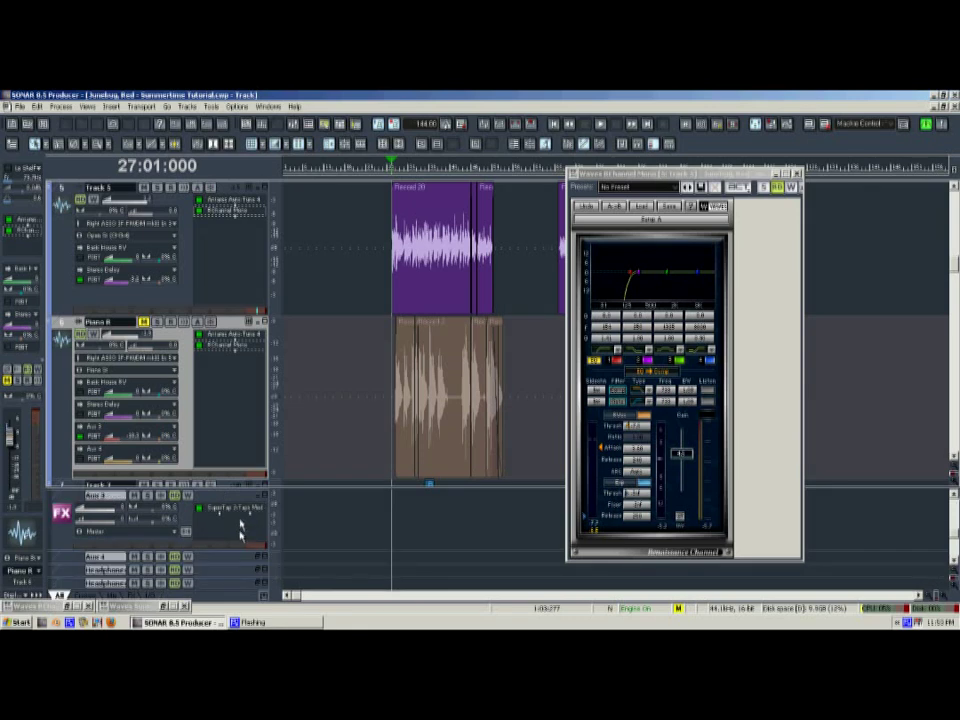
scroll(246, 515, "down", 1)
double_click(245, 509)
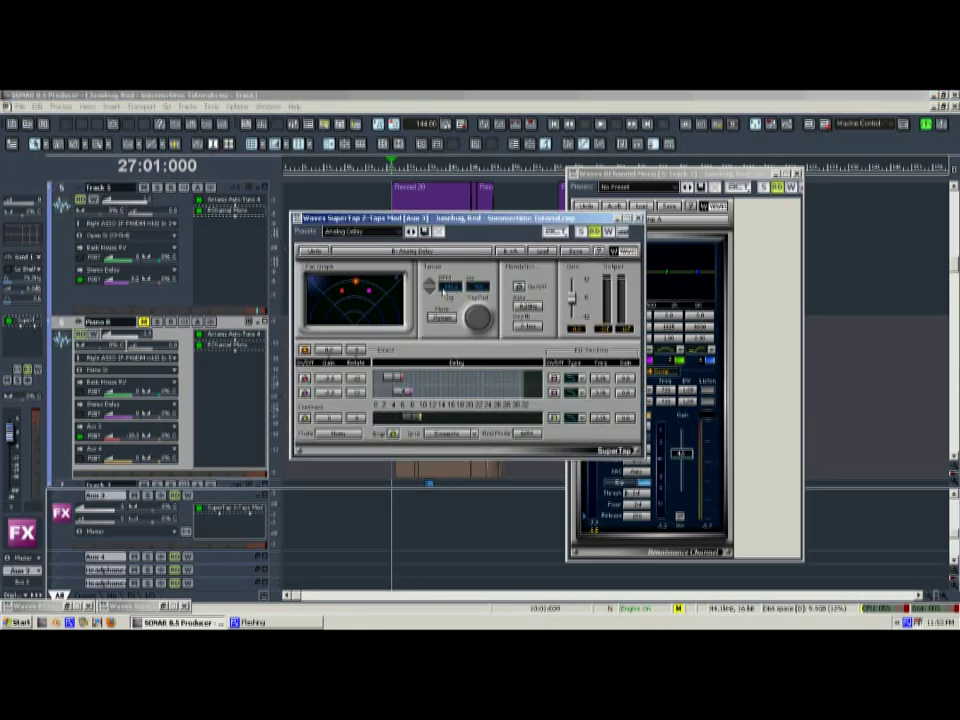
left_click(444, 286)
left_click_drag(403, 393, 398, 379)
Move the SuperTap window clear of the track 6 clips, and play the unmuted track to compare its Aux 3 delay send off and on.
left_click_drag(476, 217, 698, 230)
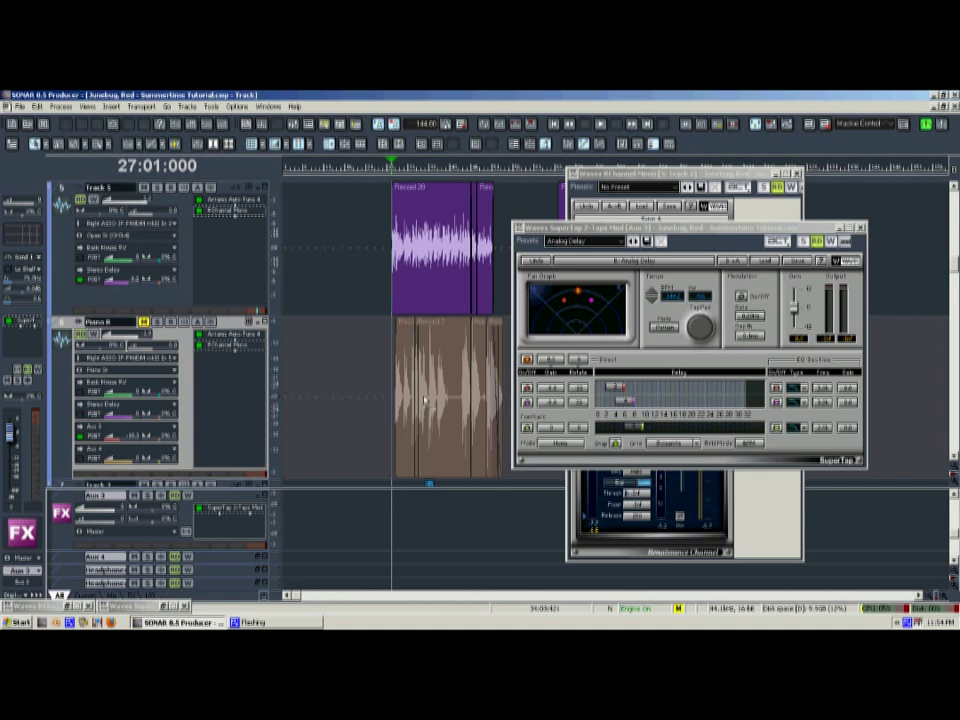
left_click(145, 325)
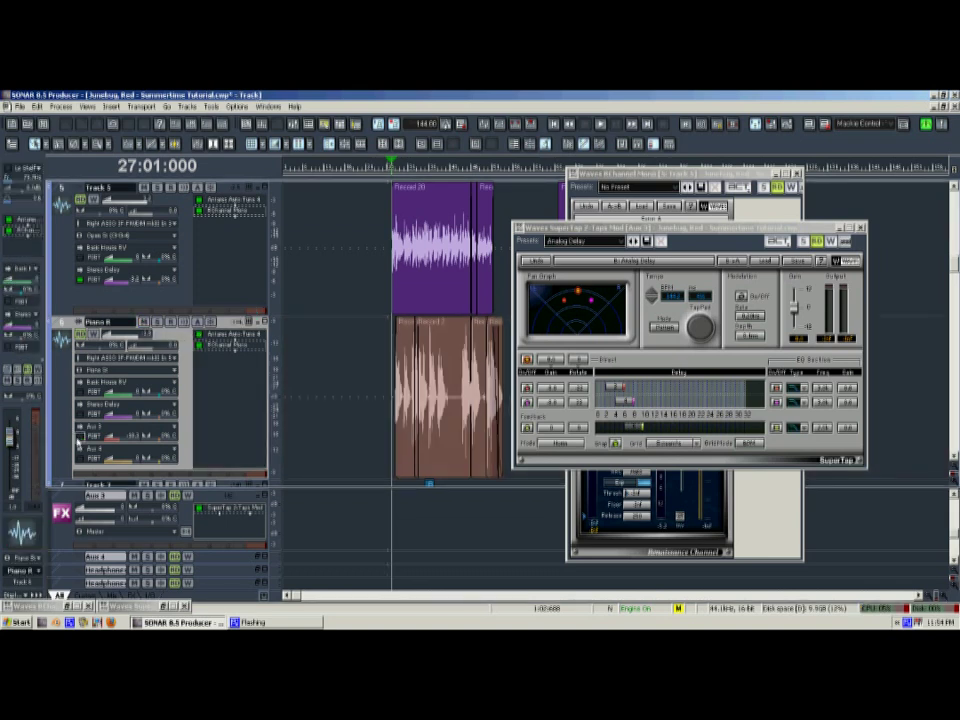
key("space")
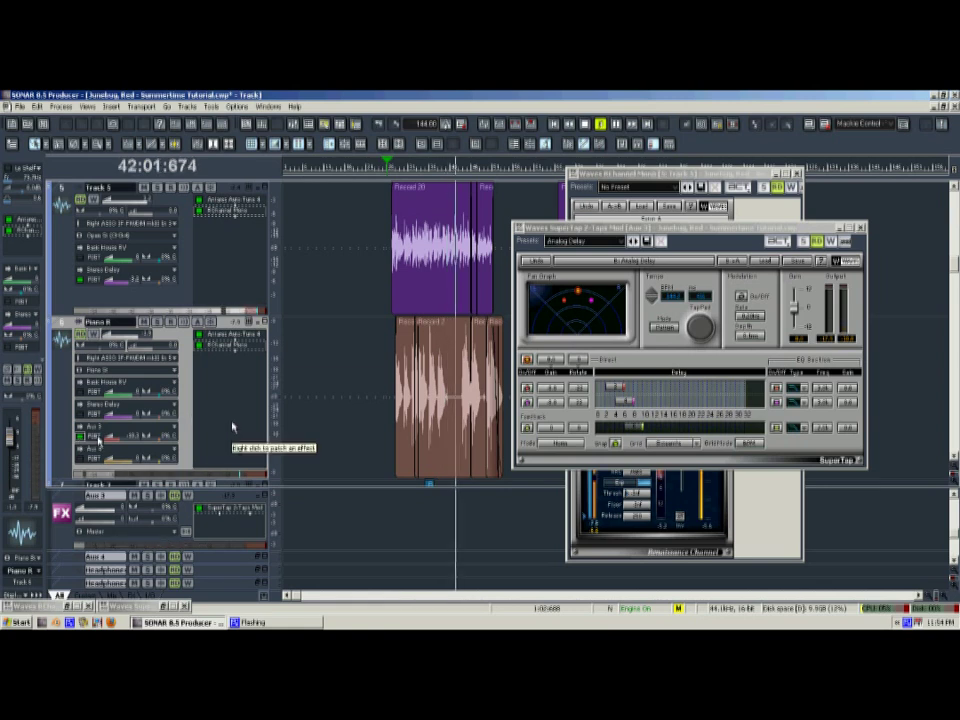
Look over Track 7's effects and sends, return the playhead to measure 13 in the chorus and save the project.
scroll(80, 441, "down", 3)
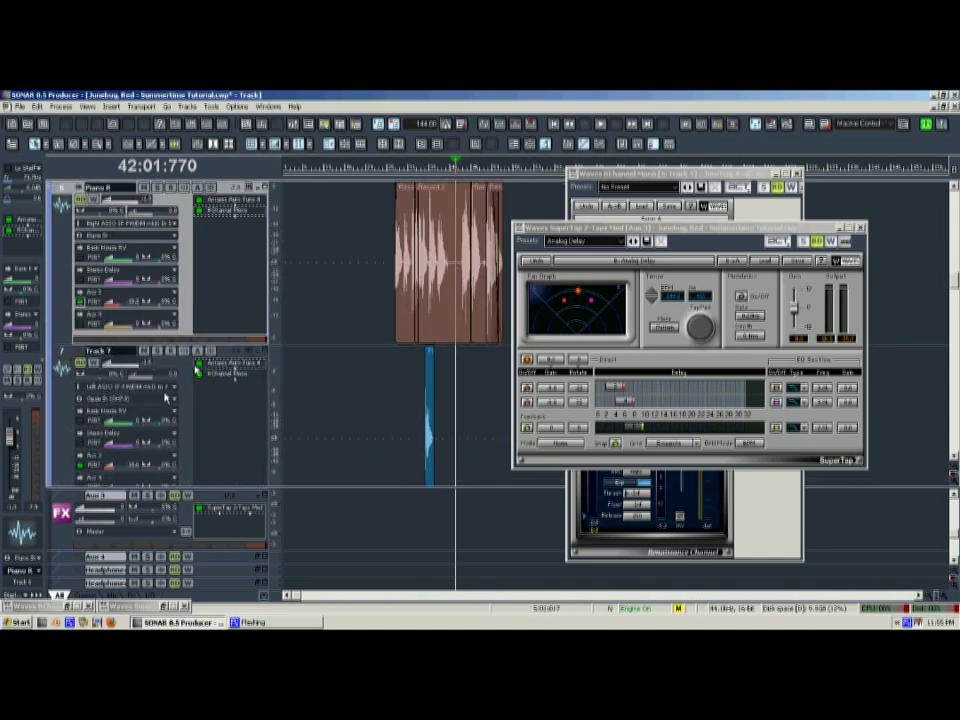
scroll(383, 430, "down", 2)
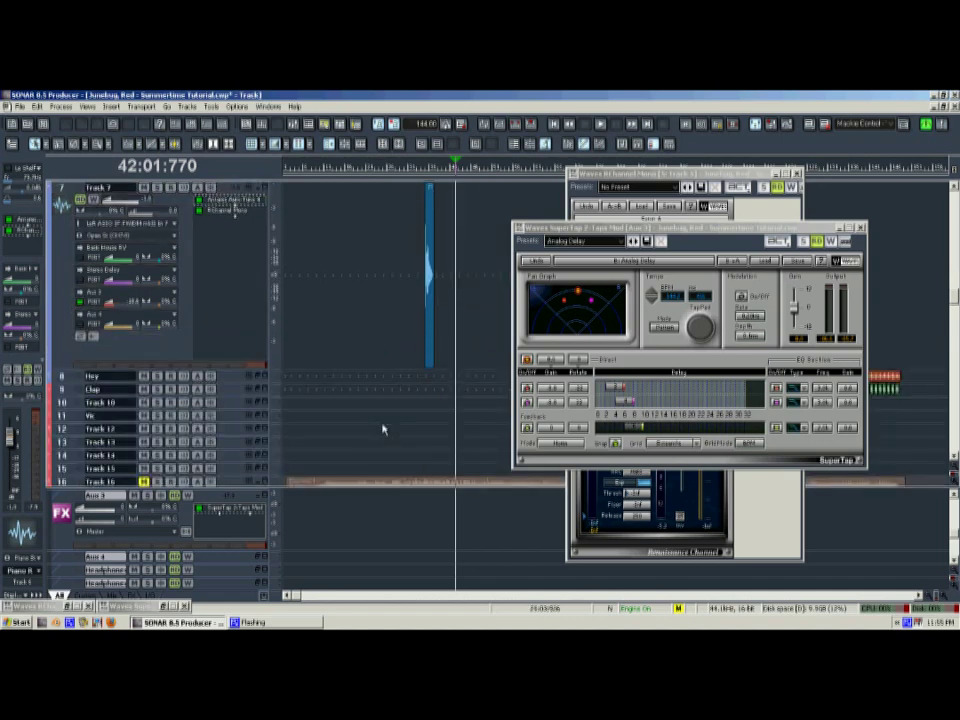
scroll(383, 430, "up", 5)
key("space")
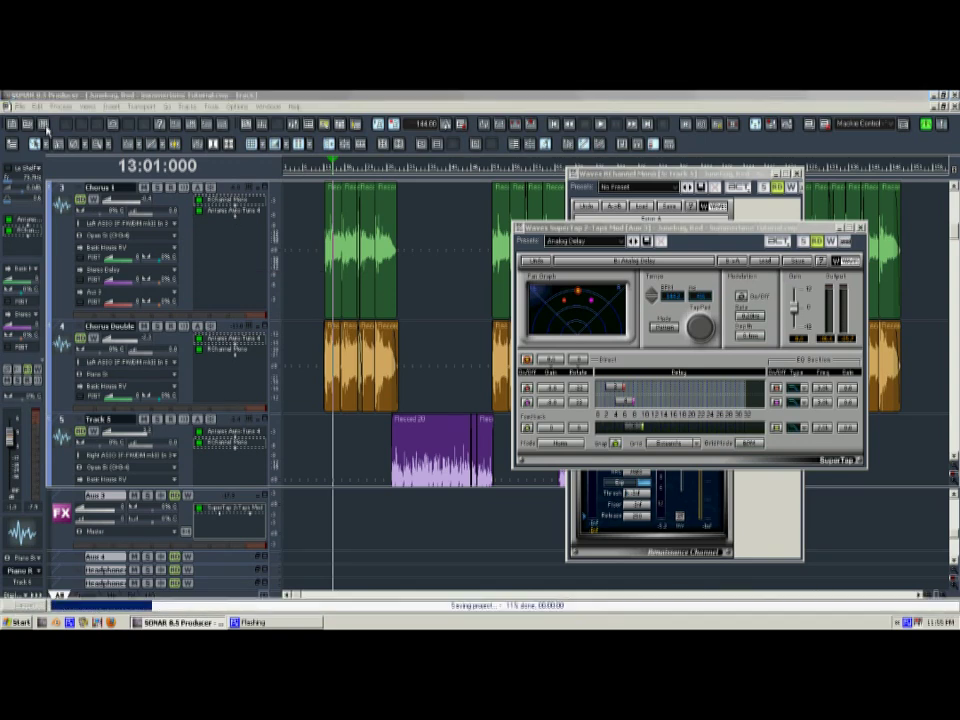
Select Chorus 1 to review its delay sends, and close the SuperTap and RChannel windows.
left_click(248, 290)
scroll(248, 290, "down", 3)
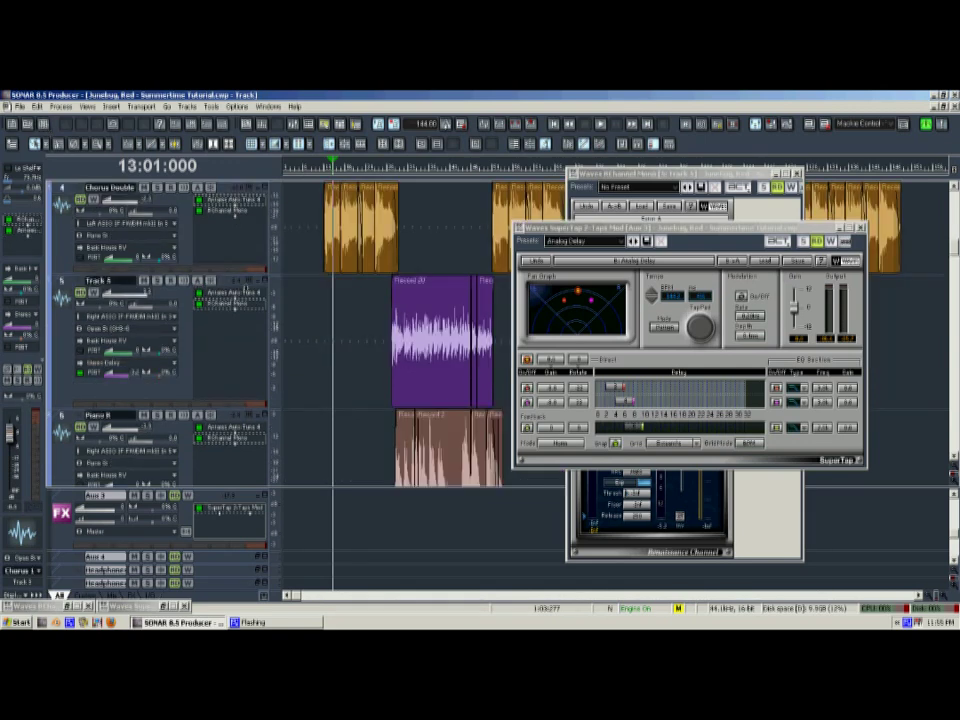
scroll(236, 408, "up", 3)
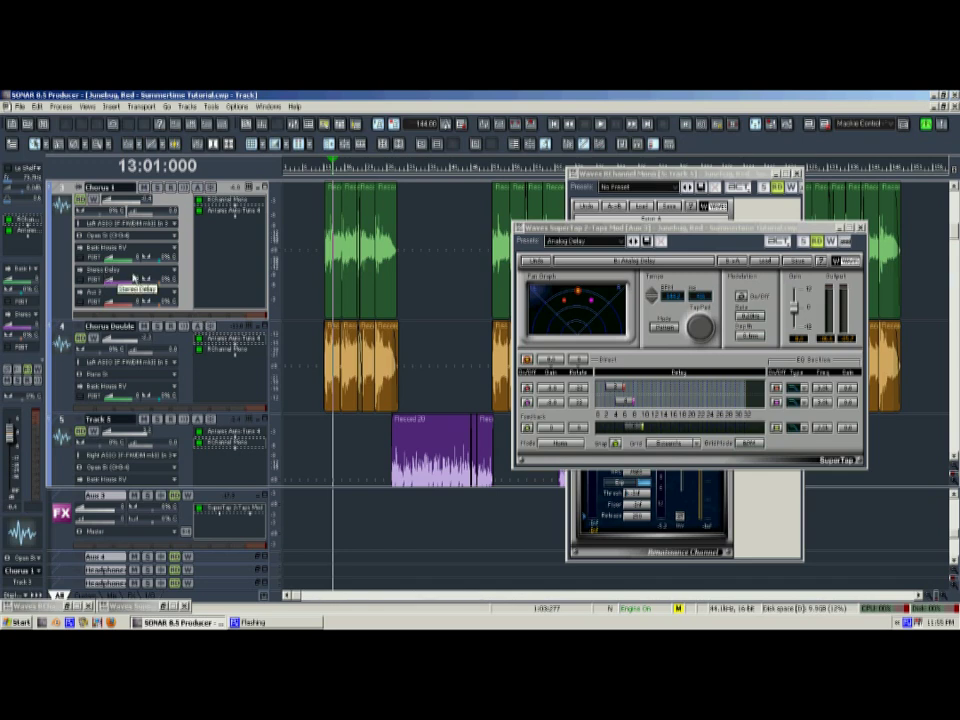
left_click(860, 228)
left_click(793, 178)
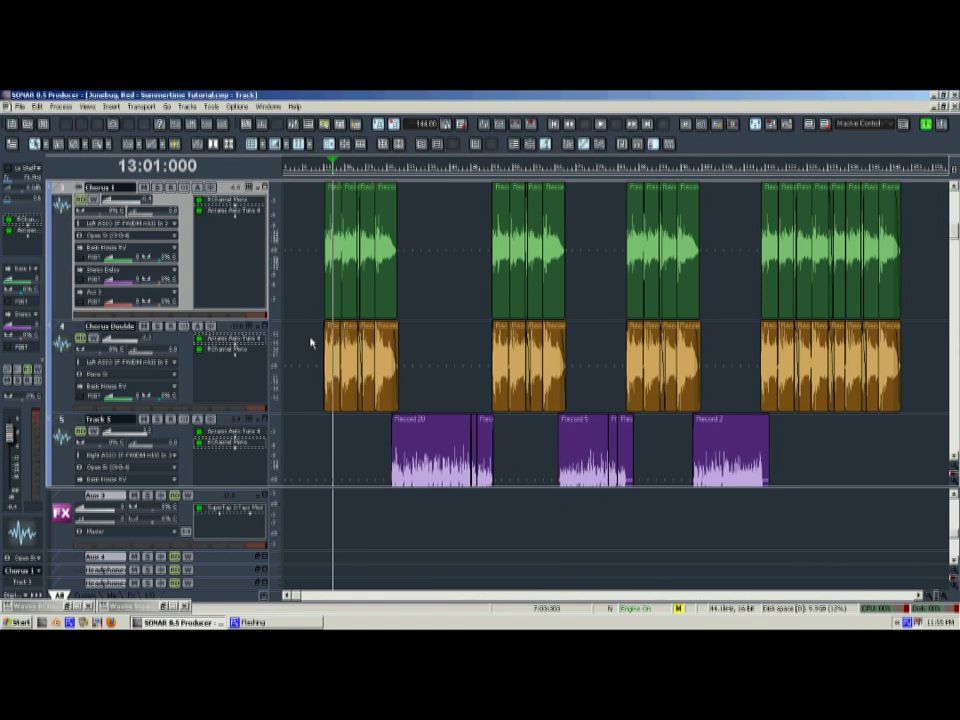